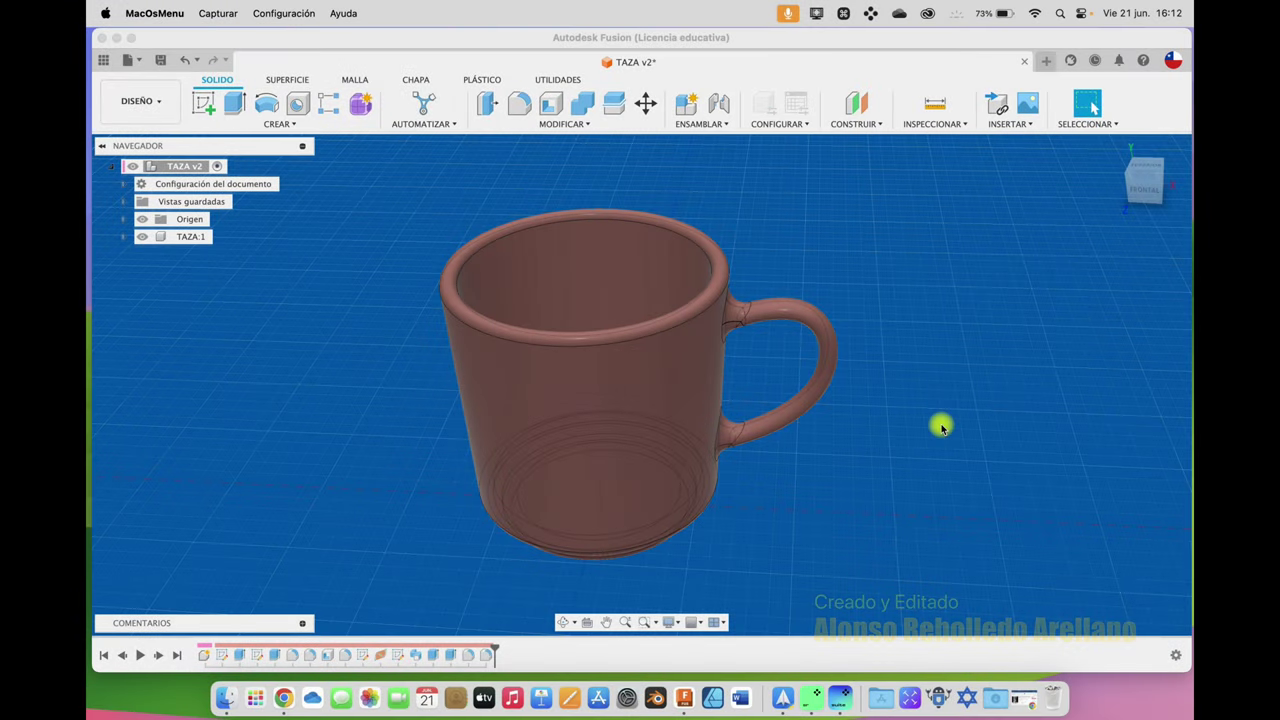
Focus the Fusion window and scroll around the workspace to inspect the mug.
left_click(929, 426)
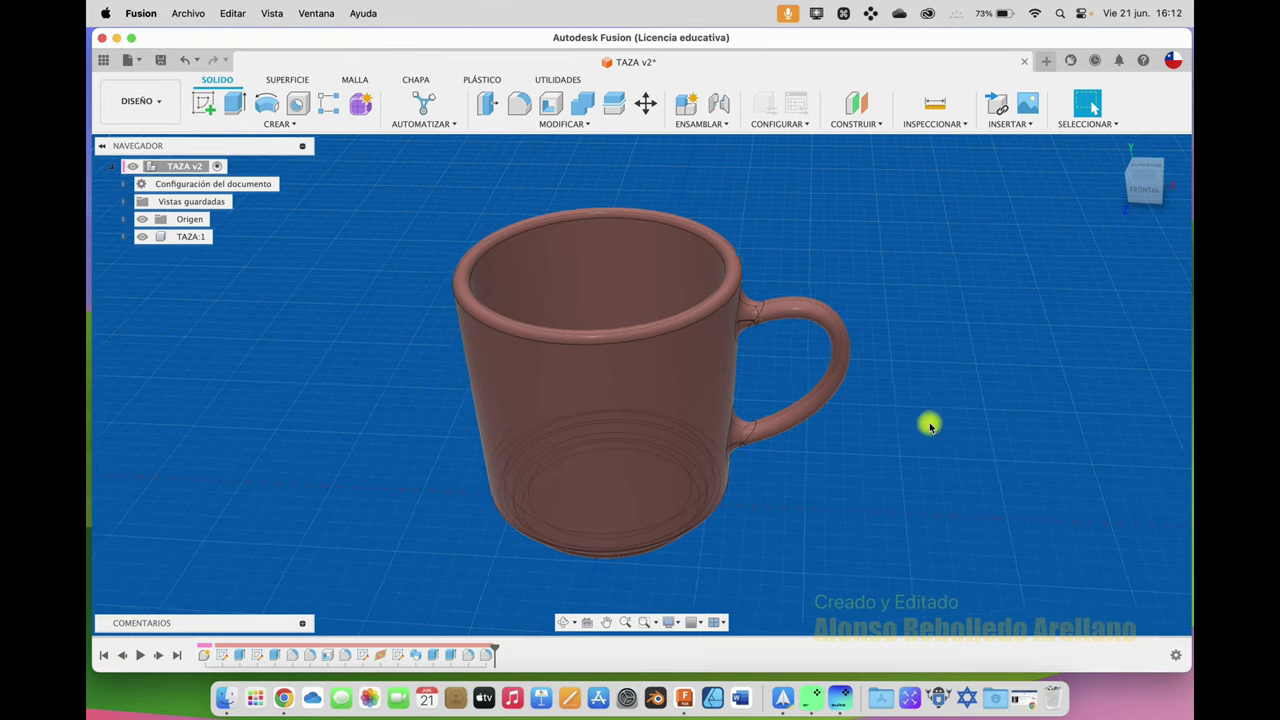
scroll(929, 426, "right", 3, "shift")
scroll(929, 426, "right", 3, "shift")
scroll(929, 426, "right", 3, "shift")
scroll(929, 426, "right", 3, "shift")
scroll(929, 426, "right", 2, "shift")
scroll(929, 426, "right", 2, "shift")
scroll(929, 426, "right", 2, "shift")
scroll(929, 426, "right", 2, "shift")
scroll(929, 426, "right", 2, "shift")
scroll(929, 426, "right", 2, "shift")
scroll(929, 426, "right", 2, "shift")
scroll(929, 426, "right", 2, "shift")
scroll(929, 426, "right", 2, "shift")
scroll(929, 426, "right", 2, "shift")
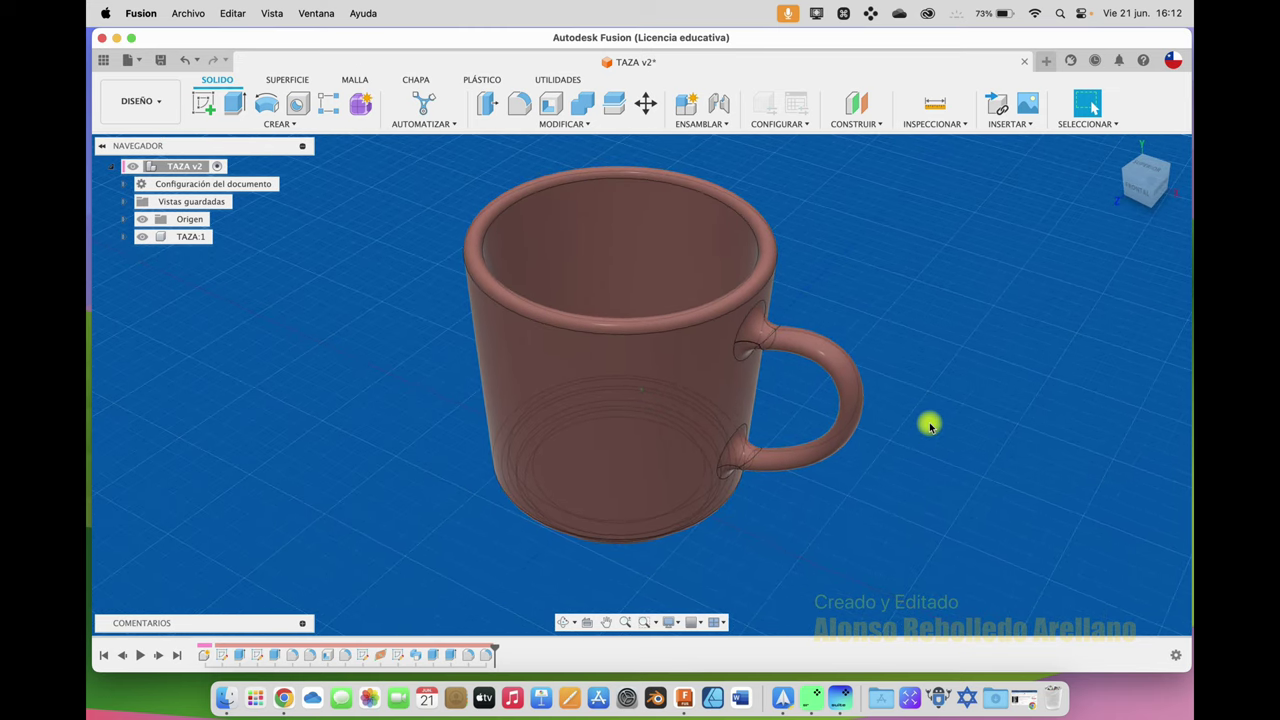
scroll(929, 426, "up", 2, "shift")
scroll(929, 426, "up", 2, "shift")
scroll(929, 426, "up", 2, "shift")
scroll(929, 426, "up", 2, "shift")
scroll(929, 426, "up", 2, "shift")
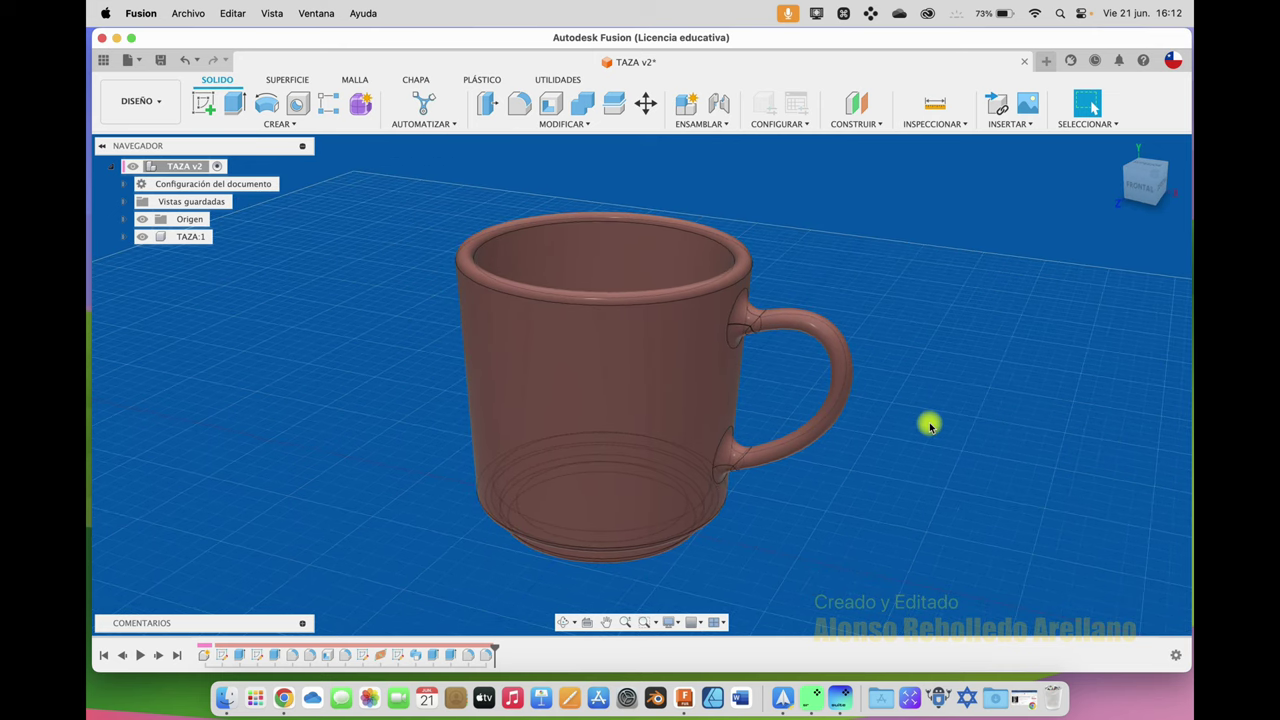
scroll(929, 426, "up", 2, "shift")
scroll(929, 426, "up", 2, "shift")
scroll(929, 426, "up", 1, "shift")
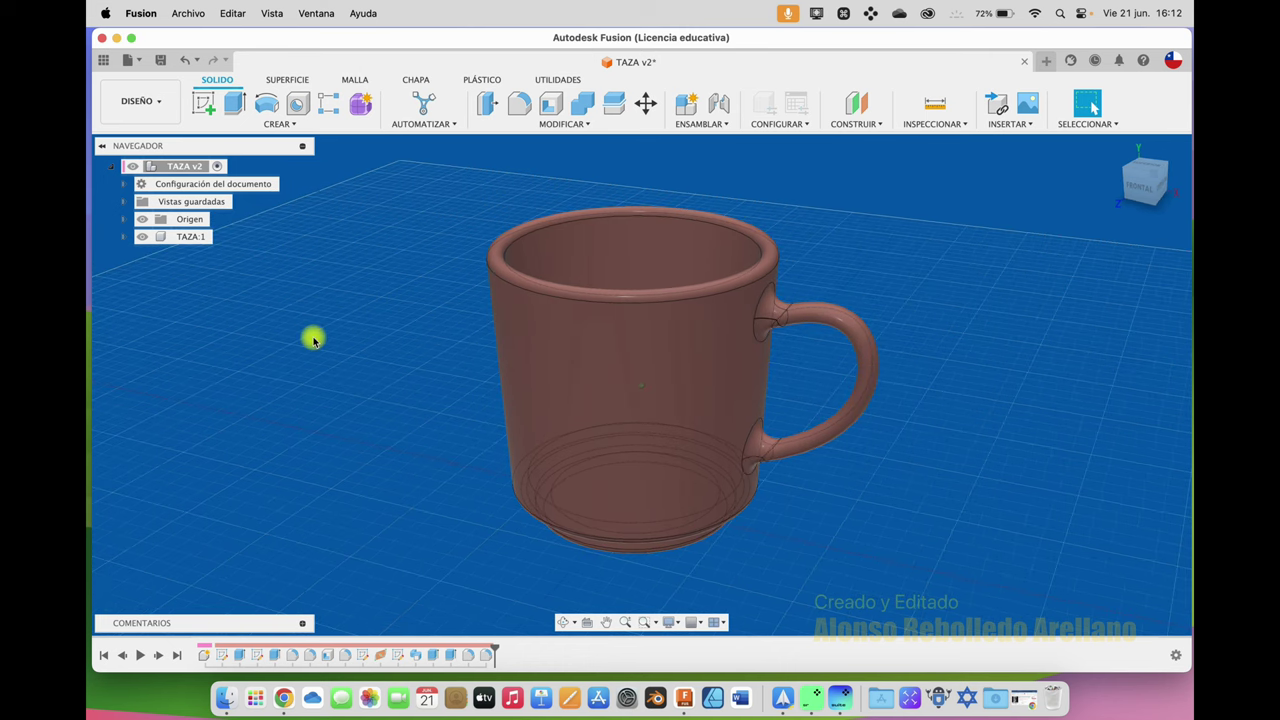
scroll(313, 340, "left", 3, "shift")
scroll(313, 340, "left", 3, "shift")
scroll(313, 340, "left", 3, "shift")
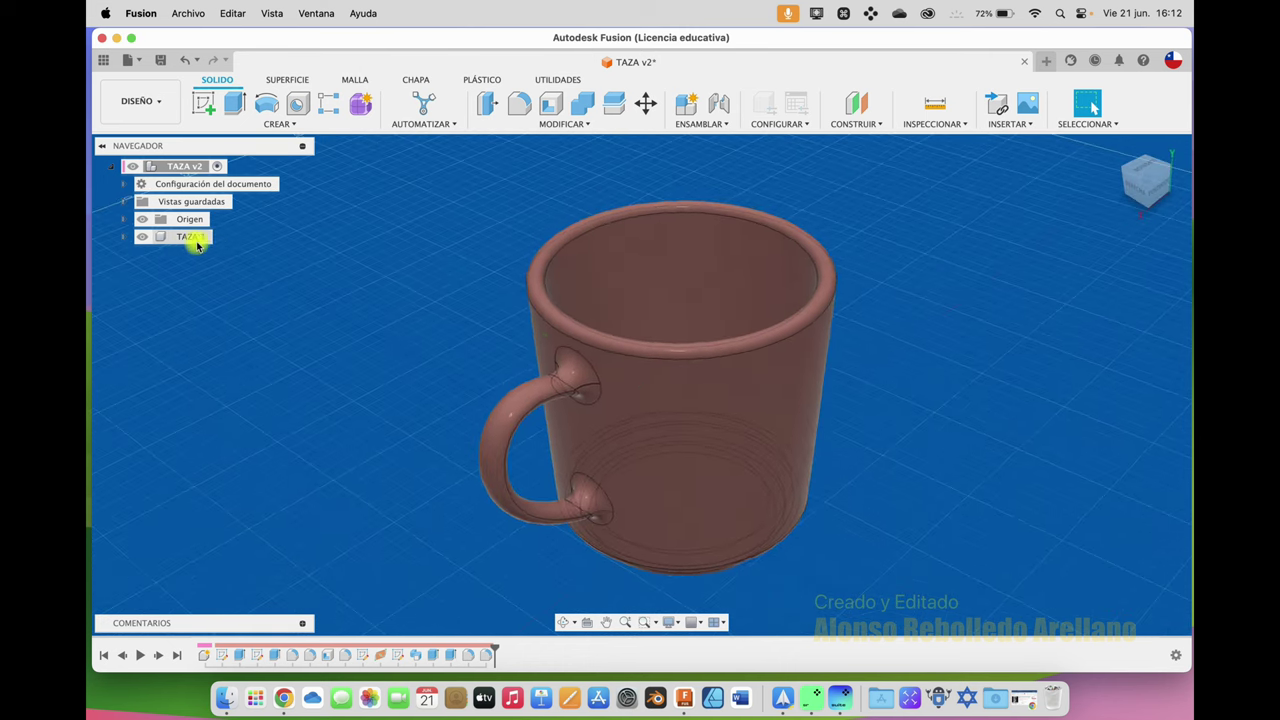
scroll(336, 321, "left", 2, "shift")
scroll(336, 321, "left", 2, "shift")
scroll(336, 321, "left", 2, "shift")
scroll(336, 321, "left", 2, "shift")
scroll(336, 321, "left", 2, "shift")
scroll(336, 321, "left", 2, "shift")
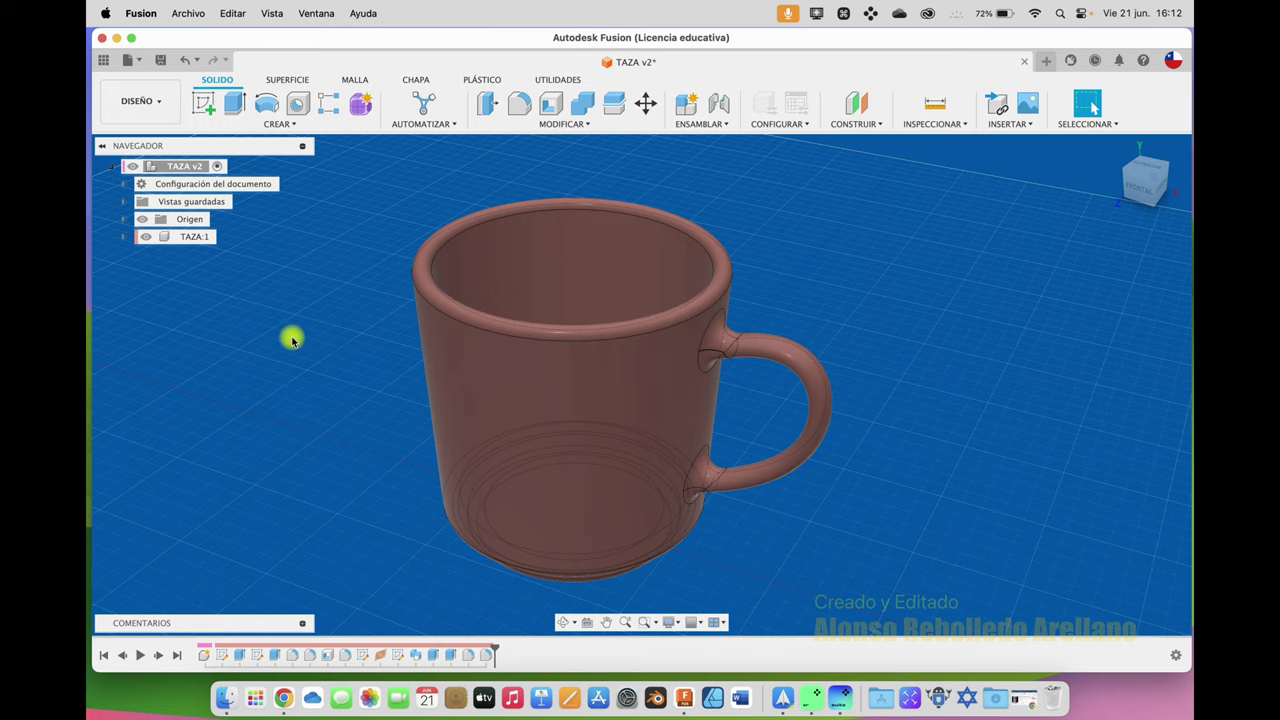
scroll(292, 341, "down", 2, "shift")
scroll(292, 341, "down", 2, "shift")
scroll(292, 341, "down", 2, "shift")
scroll(292, 341, "down", 2, "shift")
scroll(292, 341, "down", 2, "shift")
scroll(292, 341, "down", 2, "shift")
scroll(292, 341, "down", 2, "shift")
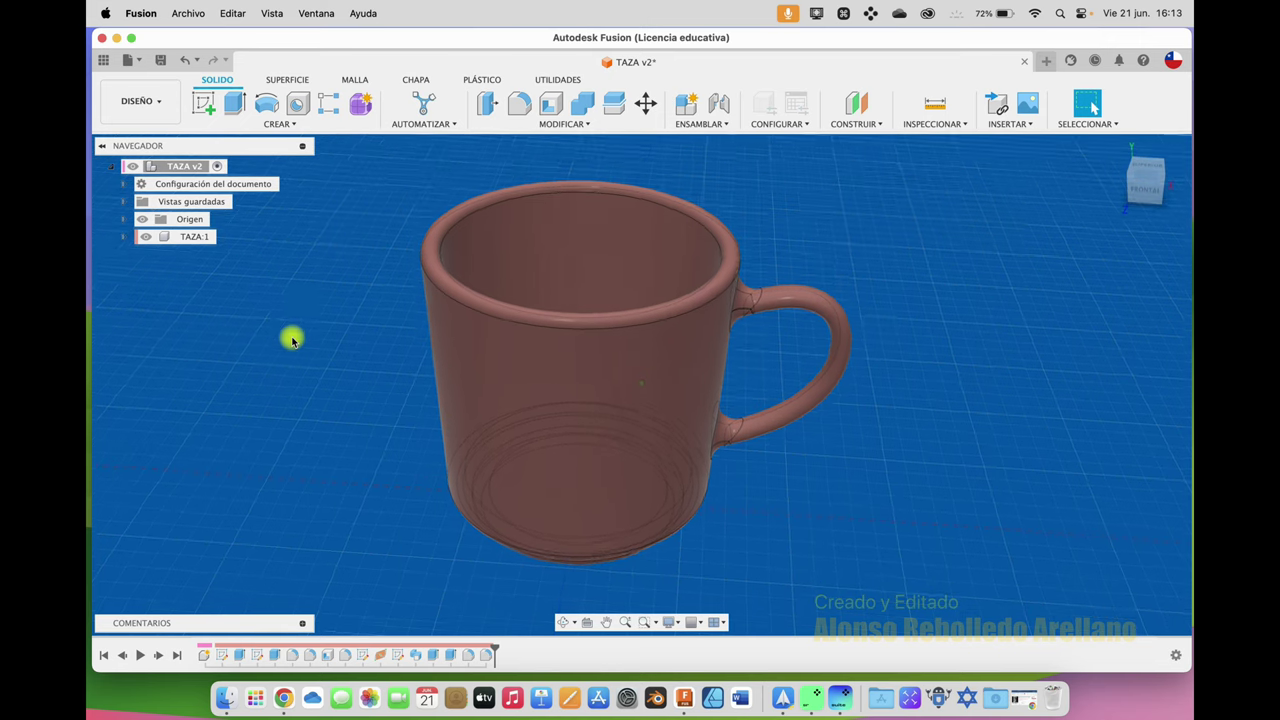
Activate the TAZA:1 component and open its Physical Material panel.
left_click(190, 241)
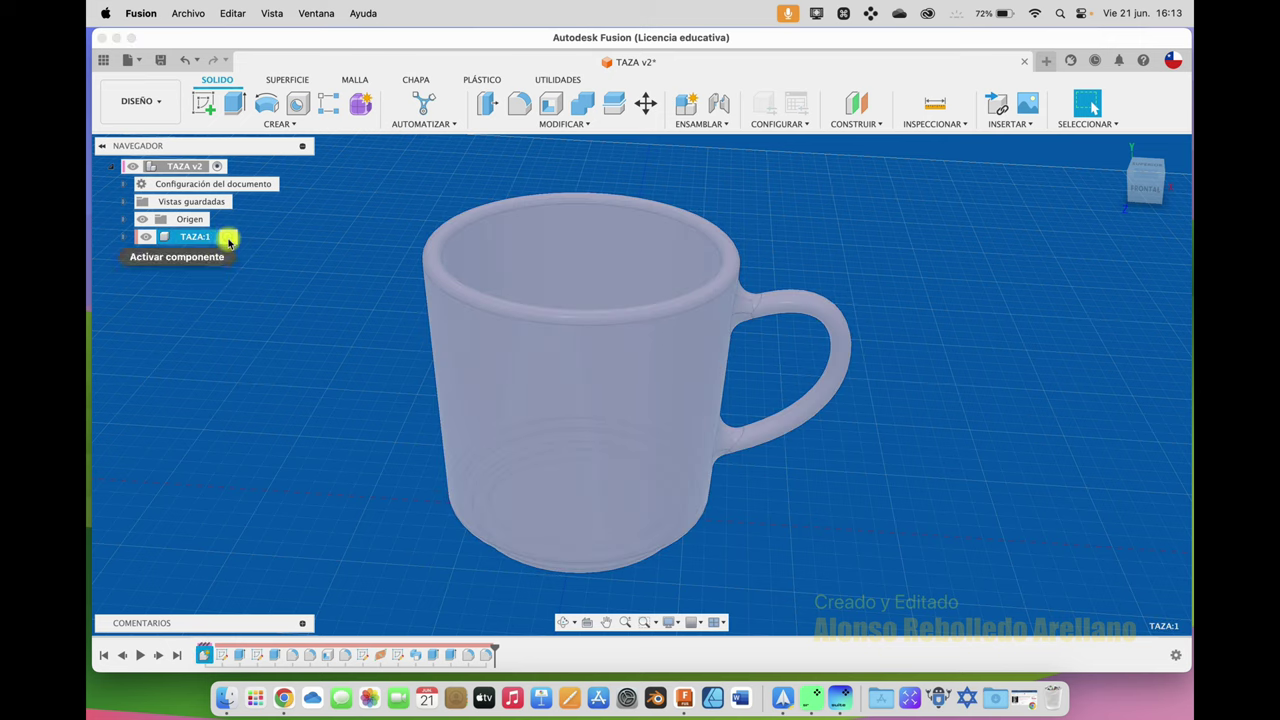
left_click(228, 237)
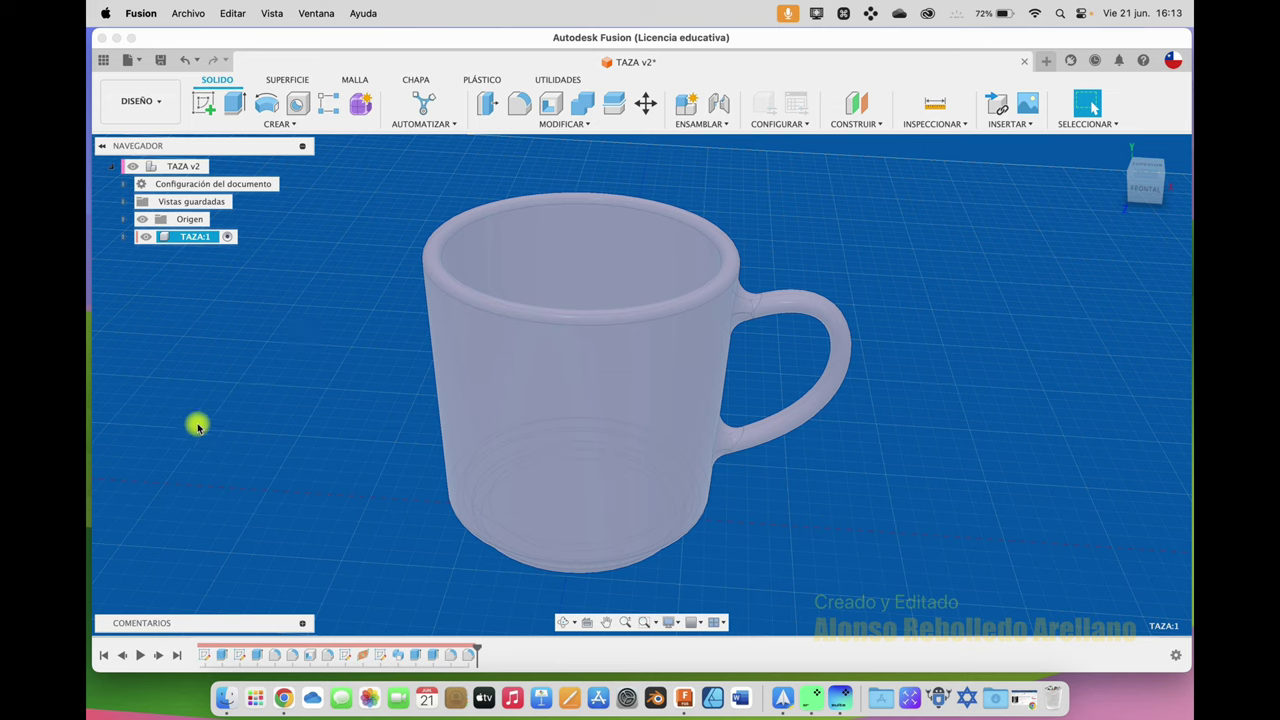
right_click(195, 241)
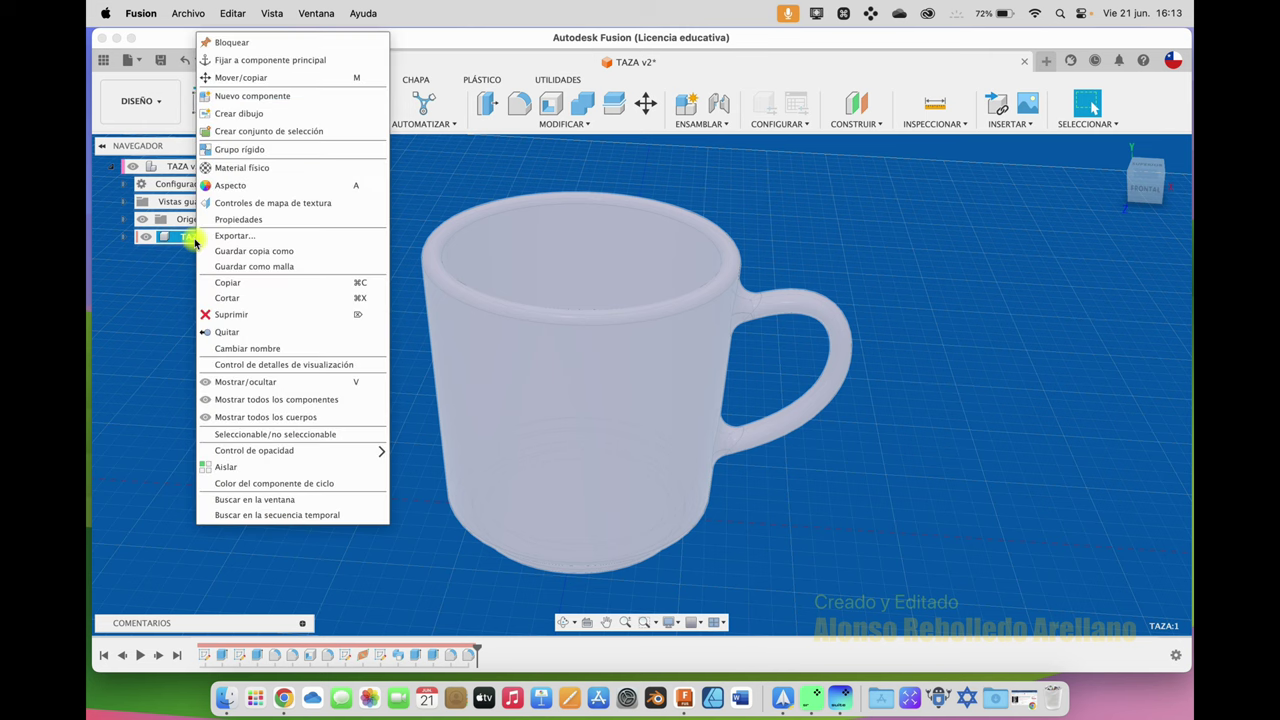
left_click(285, 170)
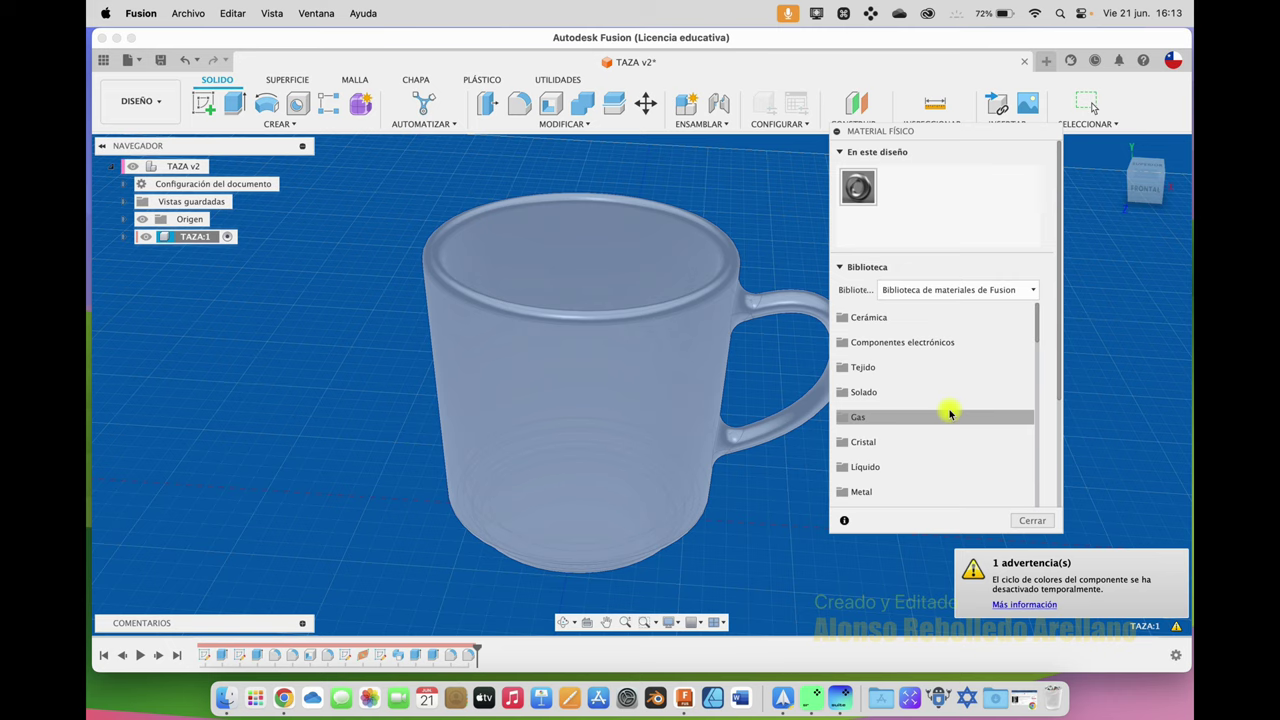
Drag Plástico ABS from the Fusion library onto the mug, then close the panel.
scroll(950, 413, "down", 1)
scroll(948, 412, "down", 1)
scroll(945, 411, "down", 2)
scroll(940, 410, "down", 1)
scroll(950, 398, "down", 2)
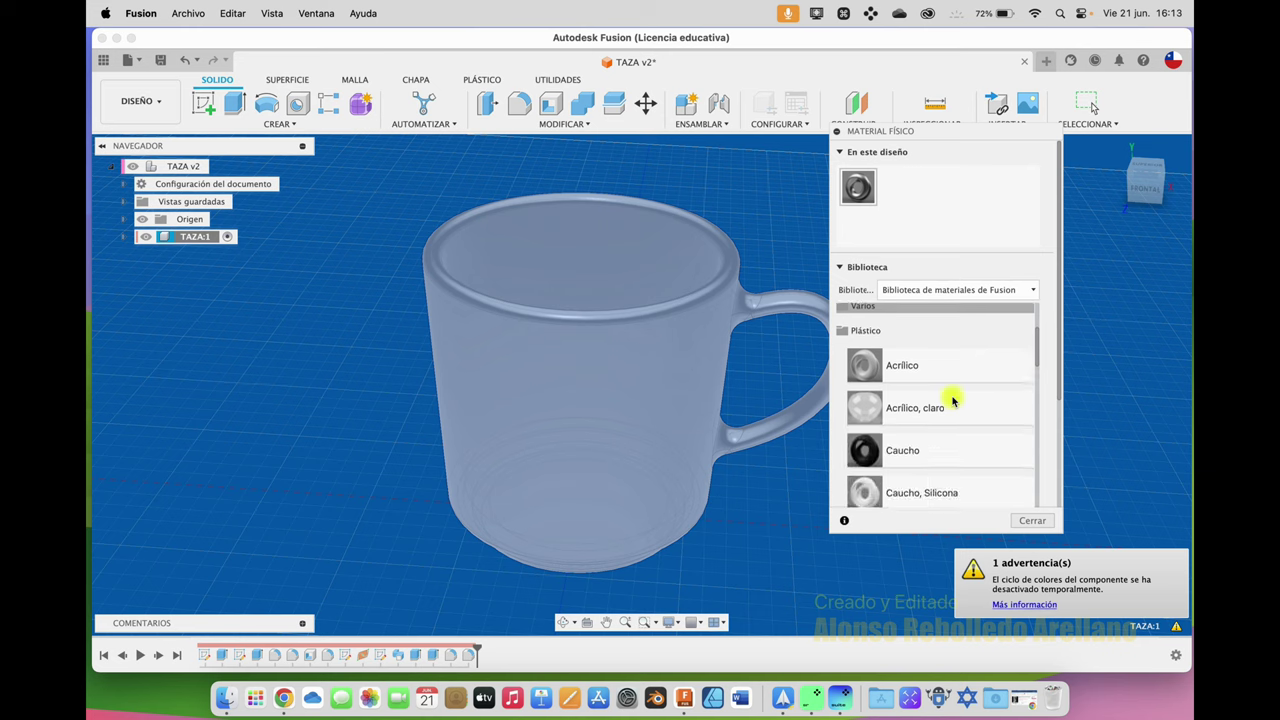
scroll(950, 398, "down", 2)
scroll(952, 400, "down", 1)
scroll(952, 400, "down", 3)
scroll(952, 400, "down", 2)
scroll(952, 400, "down", 2)
scroll(952, 400, "down", 1)
scroll(952, 400, "down", 1)
scroll(952, 400, "down", 2)
scroll(952, 400, "down", 1)
scroll(952, 400, "down", 2)
scroll(952, 400, "down", 2)
scroll(952, 400, "down", 1)
scroll(952, 400, "down", 2)
scroll(952, 400, "down", 2)
scroll(952, 400, "down", 1)
scroll(940, 404, "down", 2)
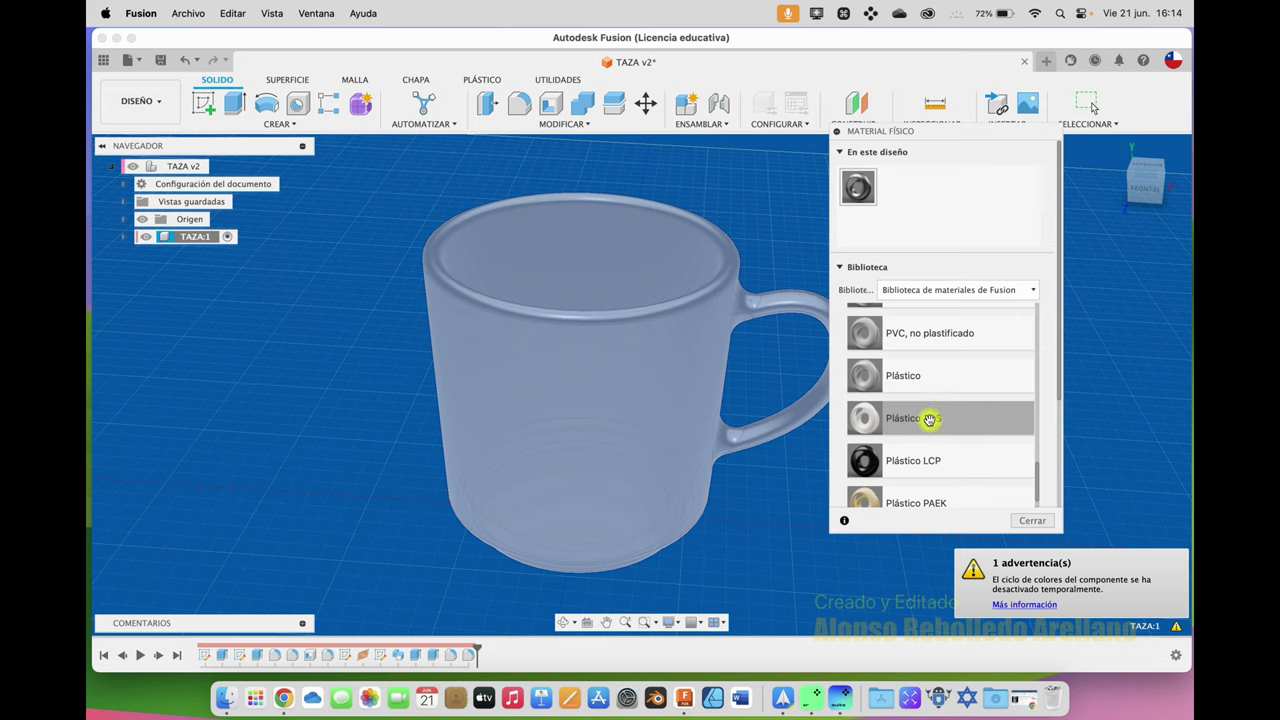
left_click_drag(930, 420, 678, 426)
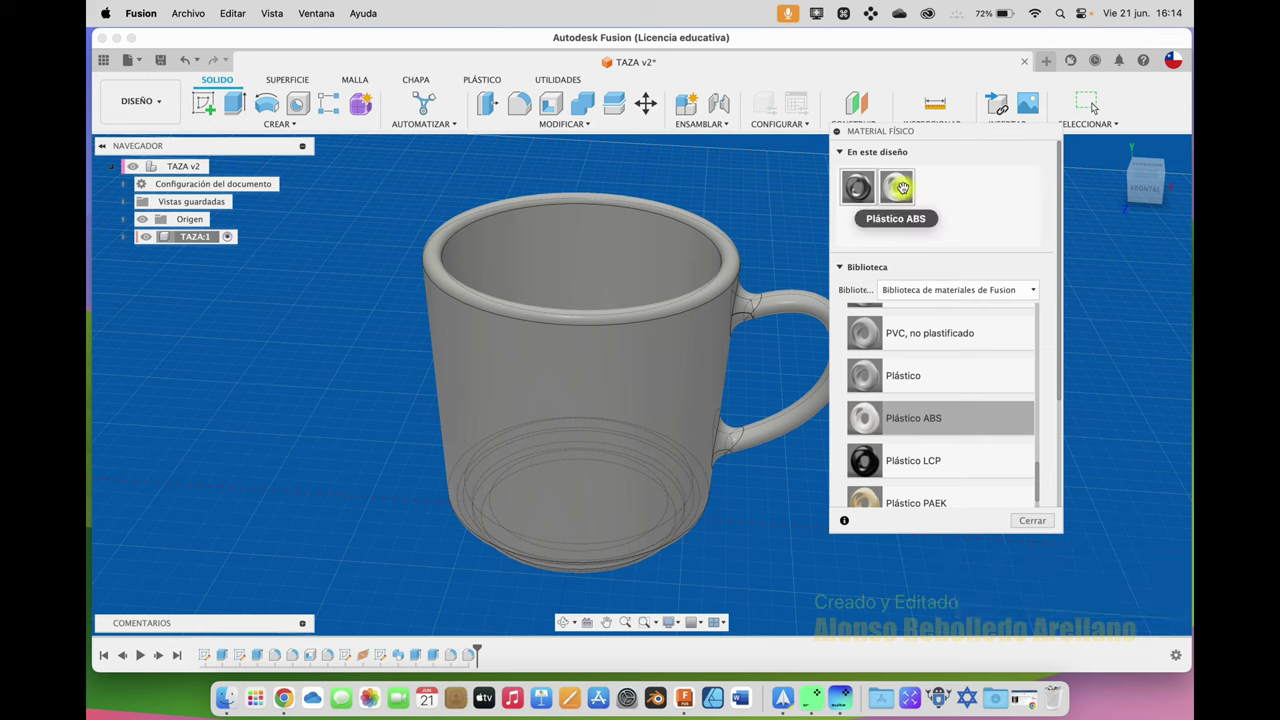
left_click(1034, 520)
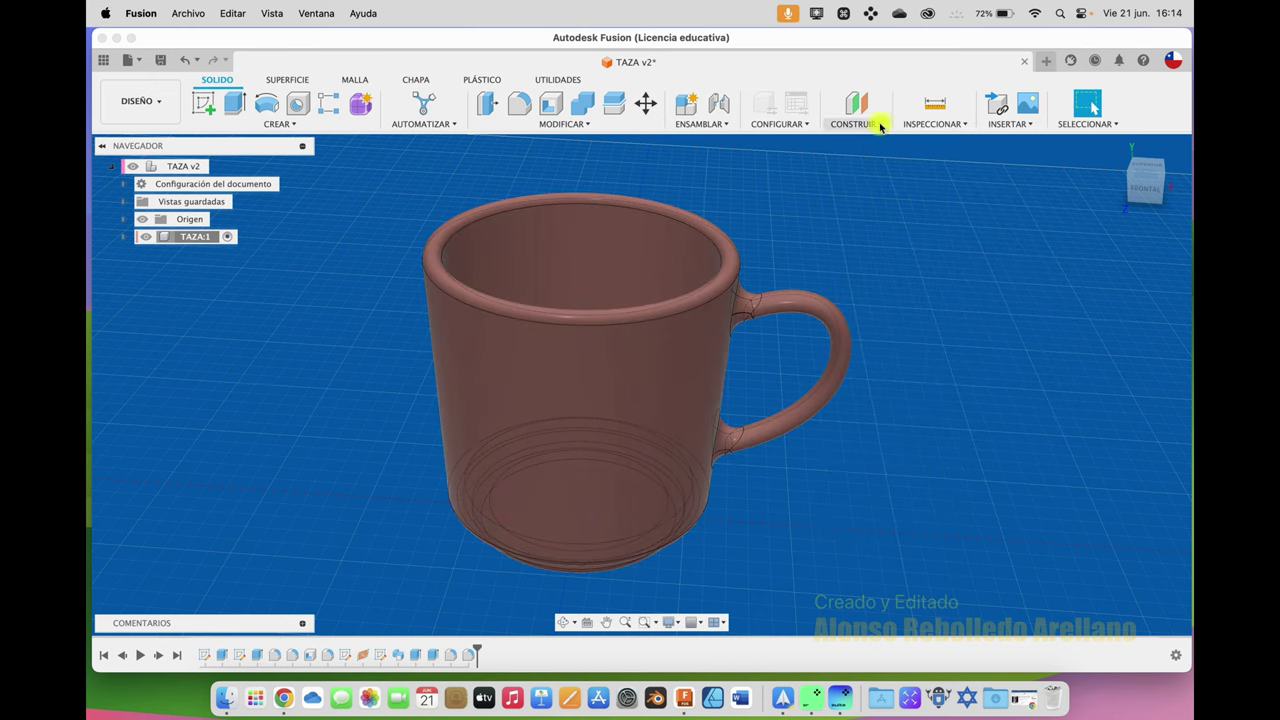
Toggle off Mostrar colores de componente in INSPECCIONAR to display the ABS material.
left_click(932, 124)
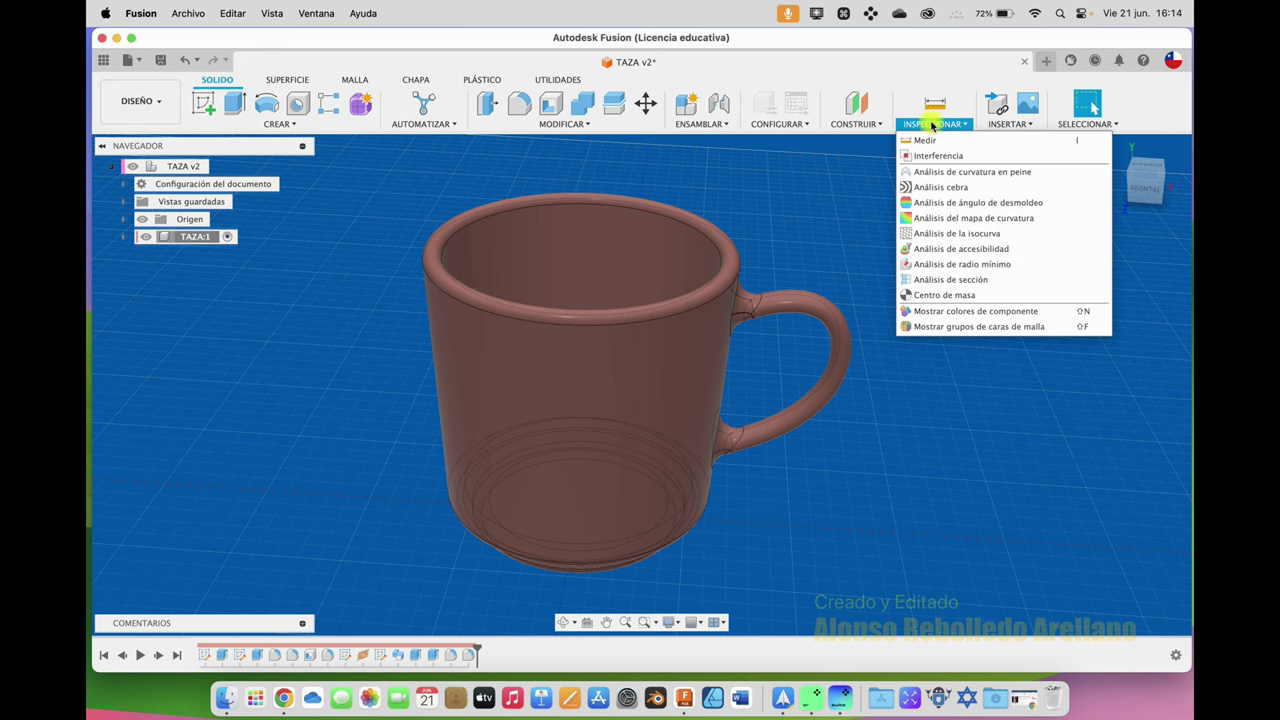
left_click(950, 311)
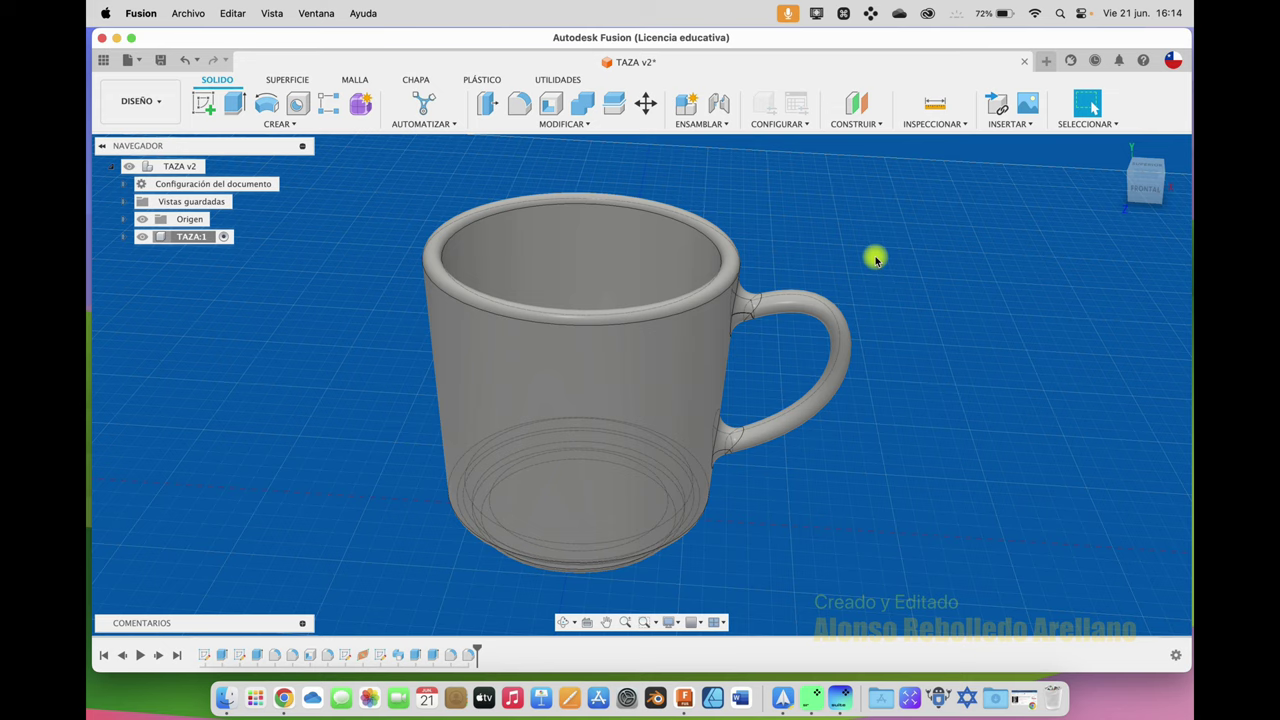
Open the Properties panel for the TAZA component and move it slightly higher.
right_click(200, 238)
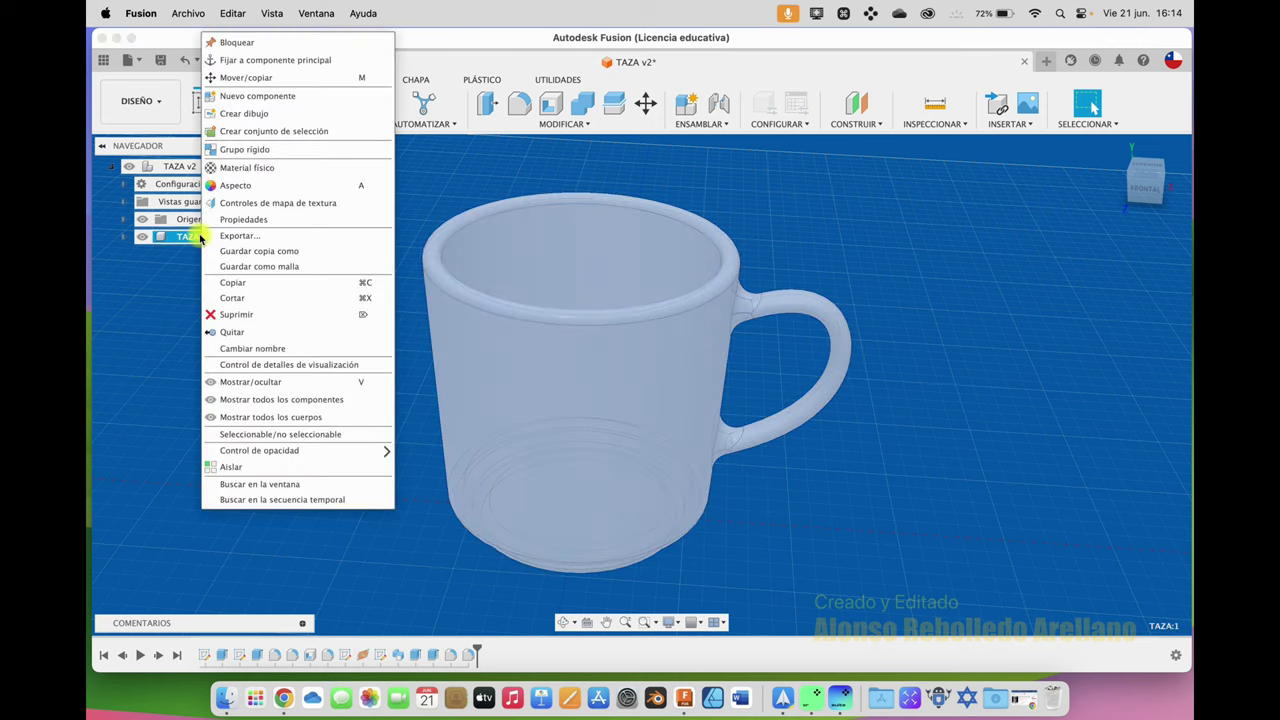
left_click(250, 219)
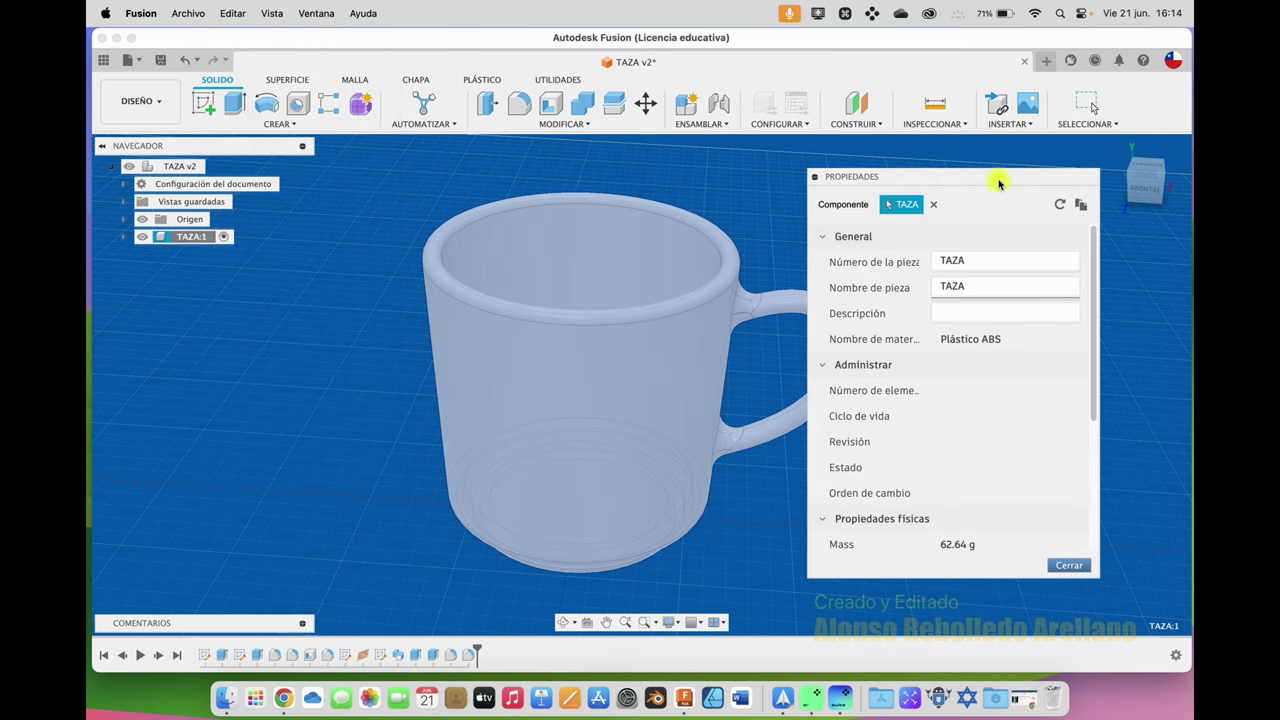
left_click_drag(998, 183, 986, 147)
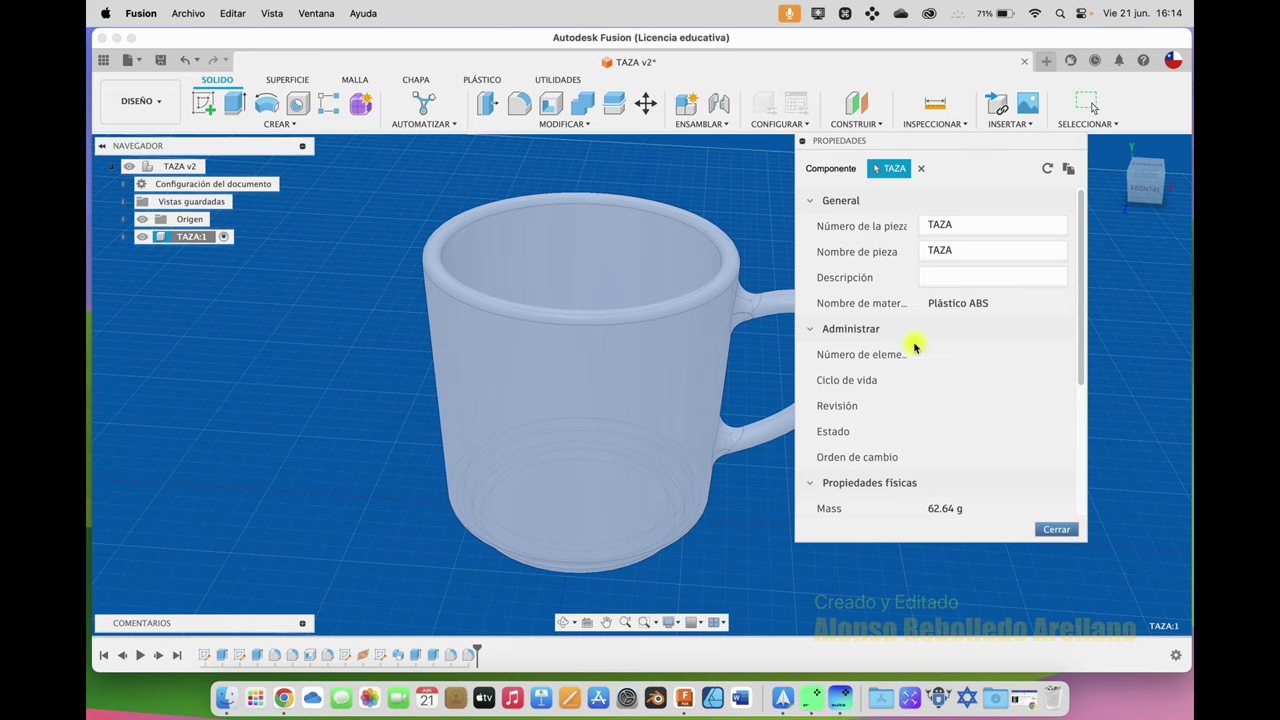
scroll(860, 453, "down", 2)
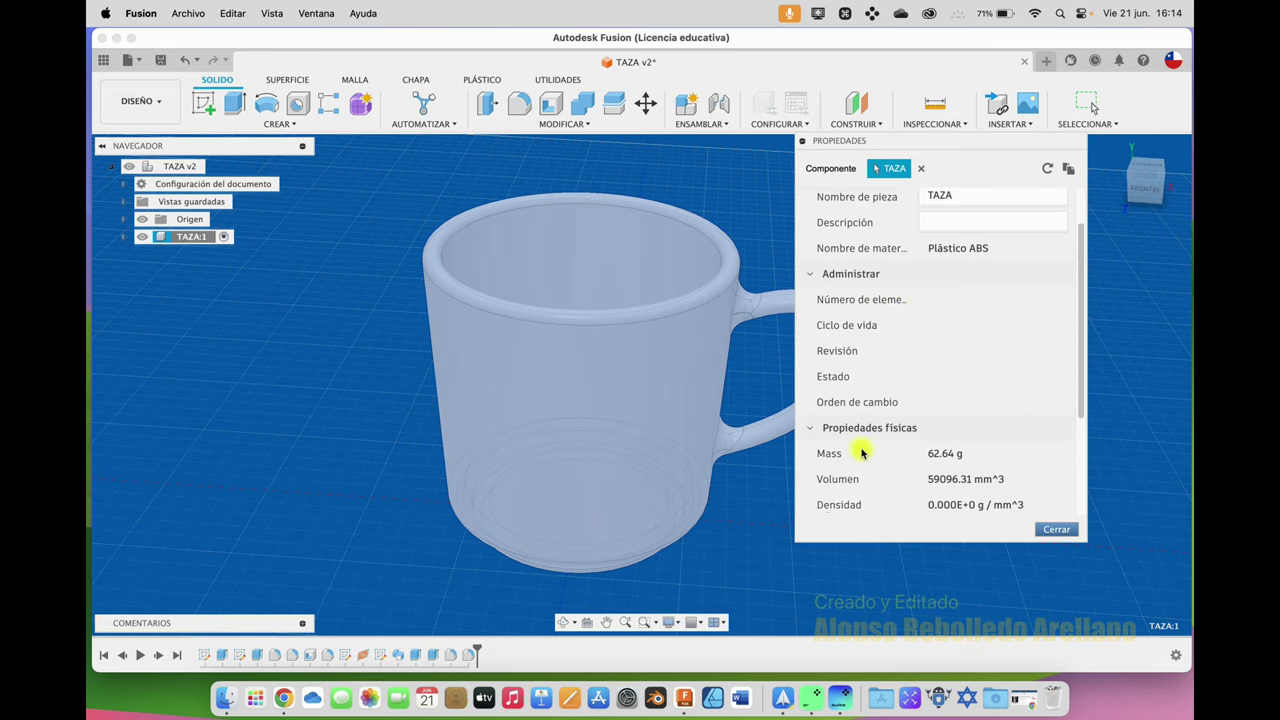
scroll(860, 453, "down", 2)
Show the 62.64 g mass and the 92.45 × 67.90 × 66.86 mm bounding box.
left_click(809, 389)
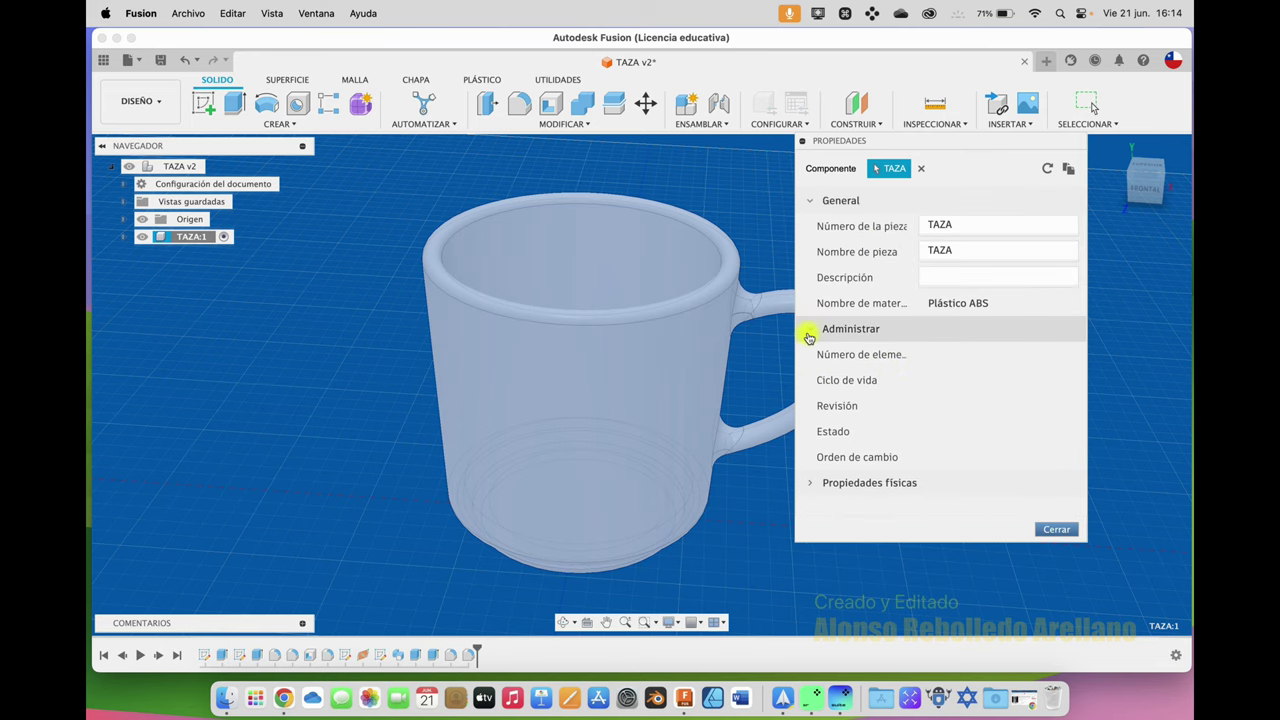
left_click(809, 333)
left_click(810, 336)
left_click(810, 336)
left_click(811, 358)
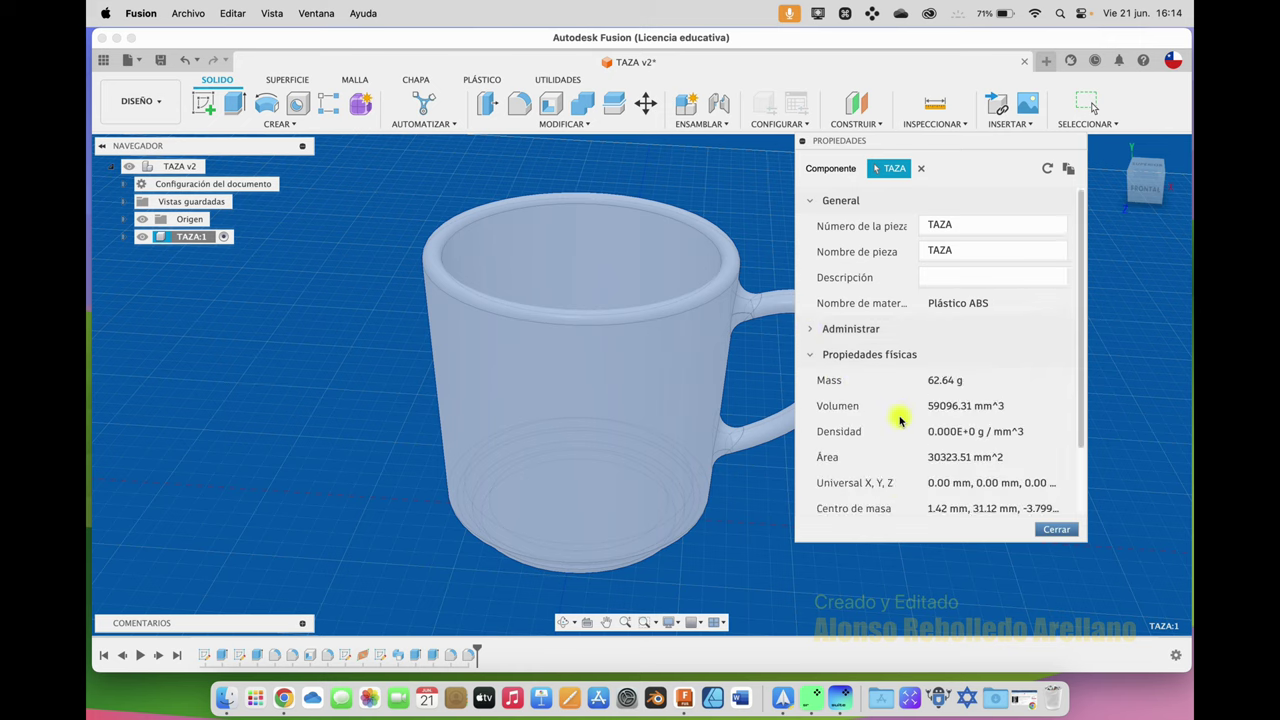
scroll(897, 420, "down", 2)
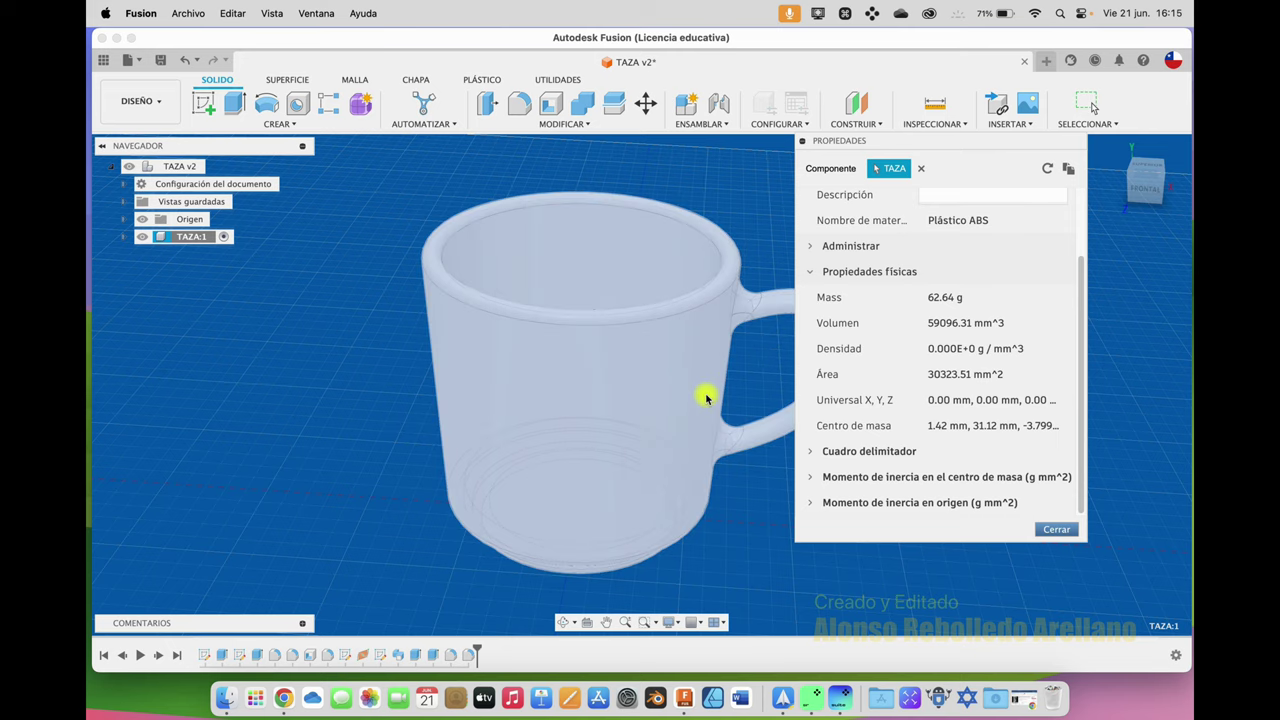
left_click(812, 451)
scroll(890, 429, "down", 3)
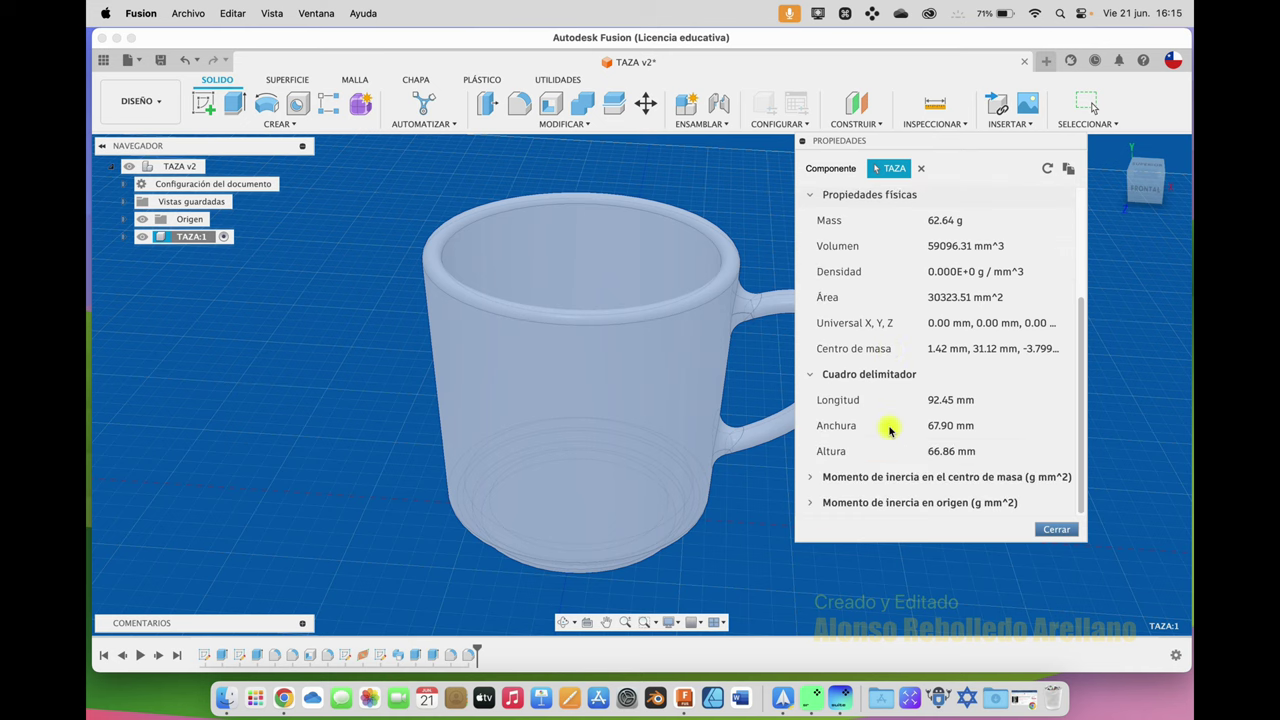
View the mug from the FRONTAL face, then orbit to look into it and back toward the front.
left_click(1146, 192)
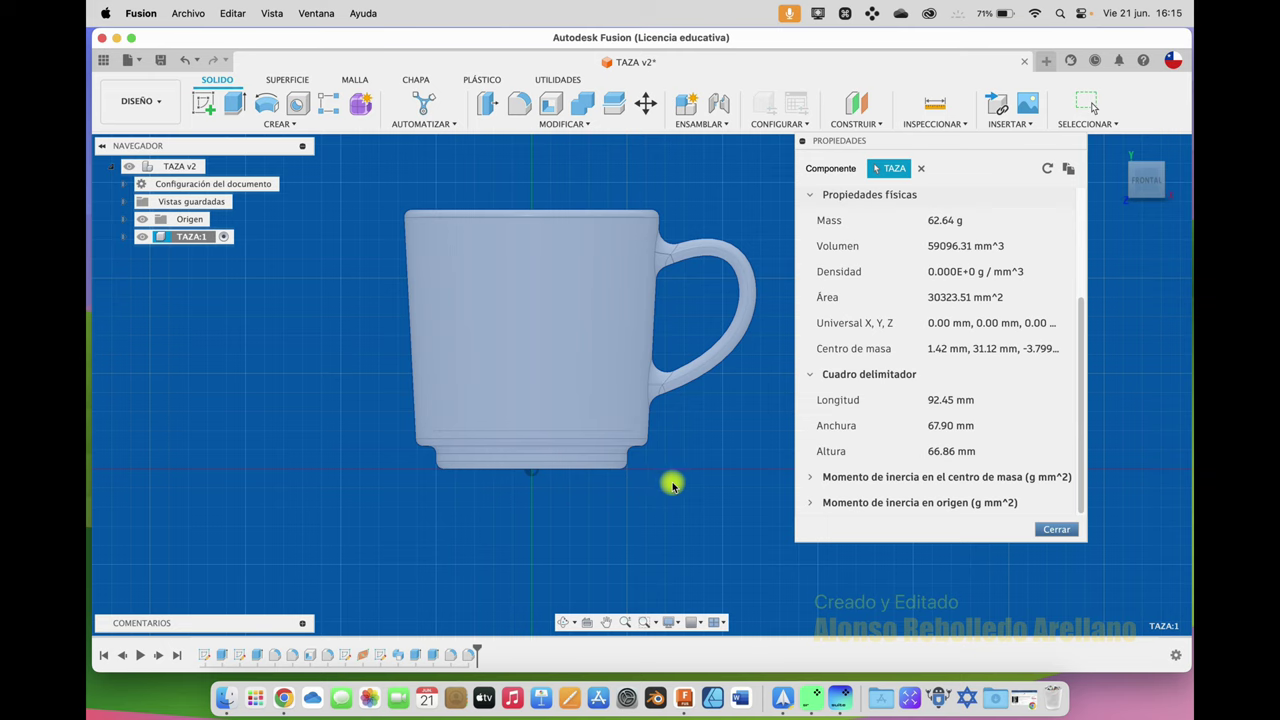
mouse_move(687, 486)
middle_mouse_down("shift")
mouse_move(550, 307)
mouse_move(581, 344)
middle_mouse_up("shift")
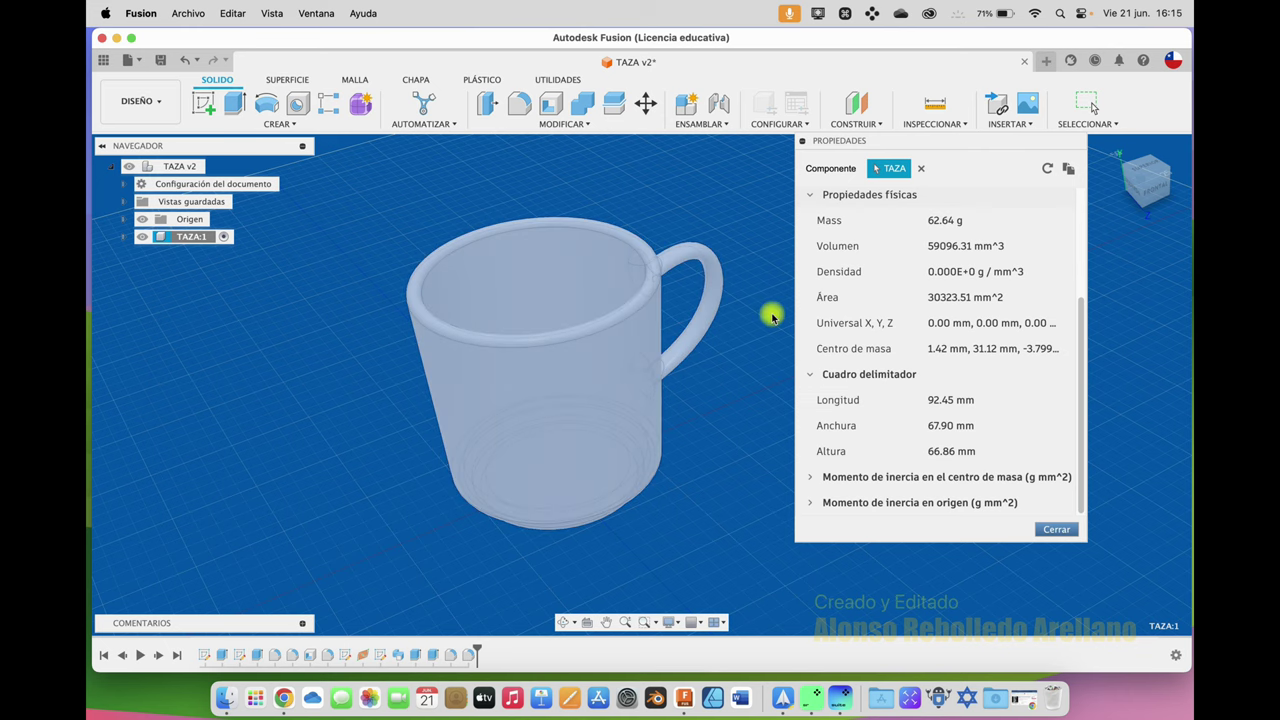
middle_click_drag(771, 314, 888, 357, "shift")
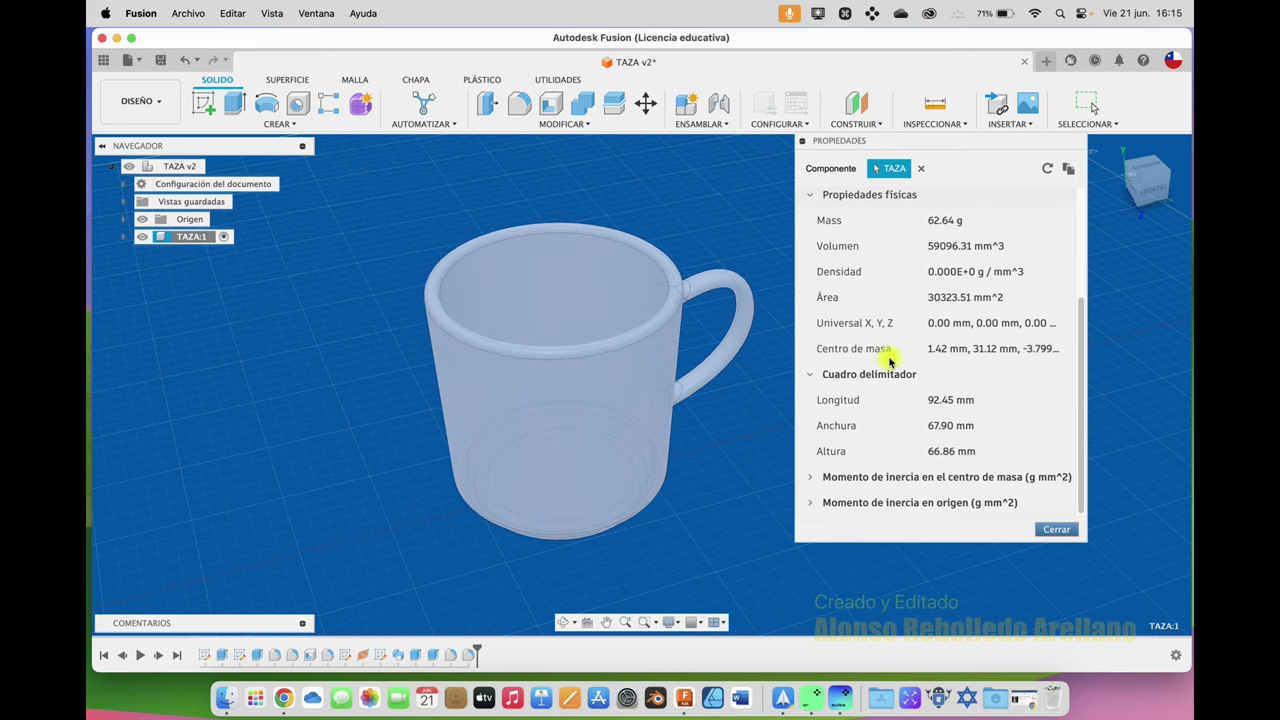
scroll(888, 357, "down", 3, "shift")
Close the mug's properties and switch to the Chrome ABS price listing.
scroll(889, 357, "down", 2, "shift")
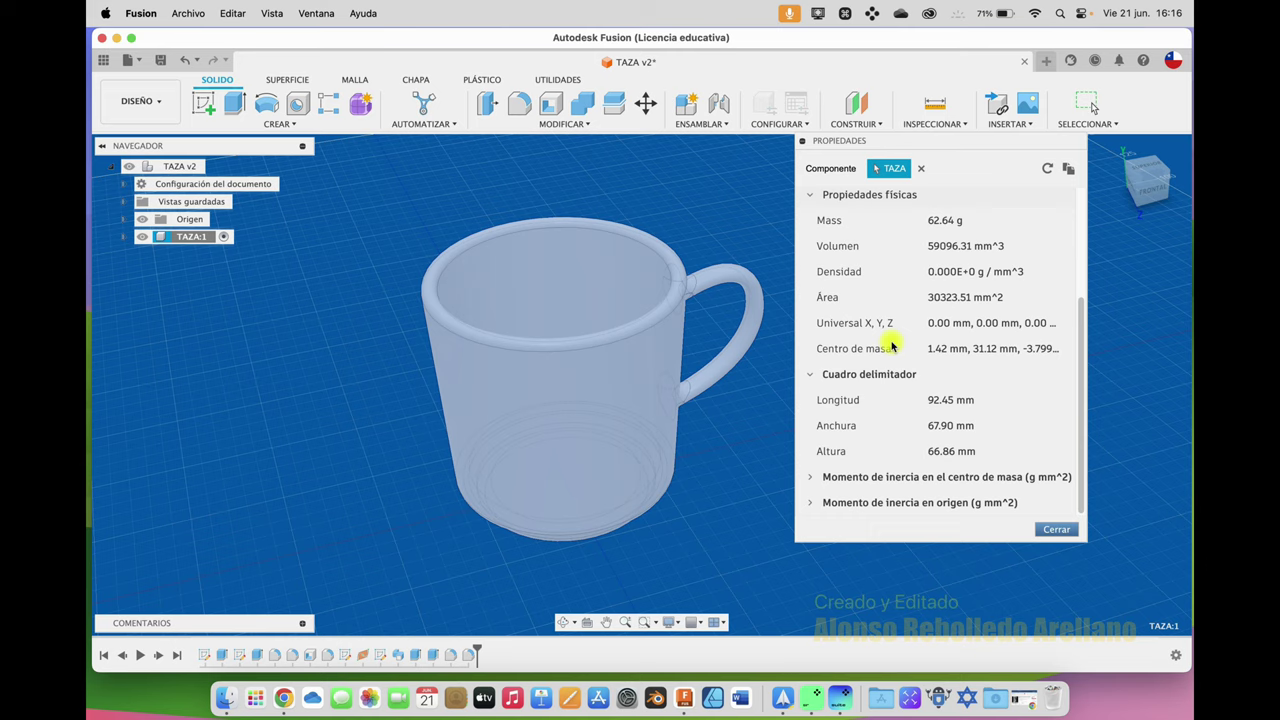
left_click(1058, 531)
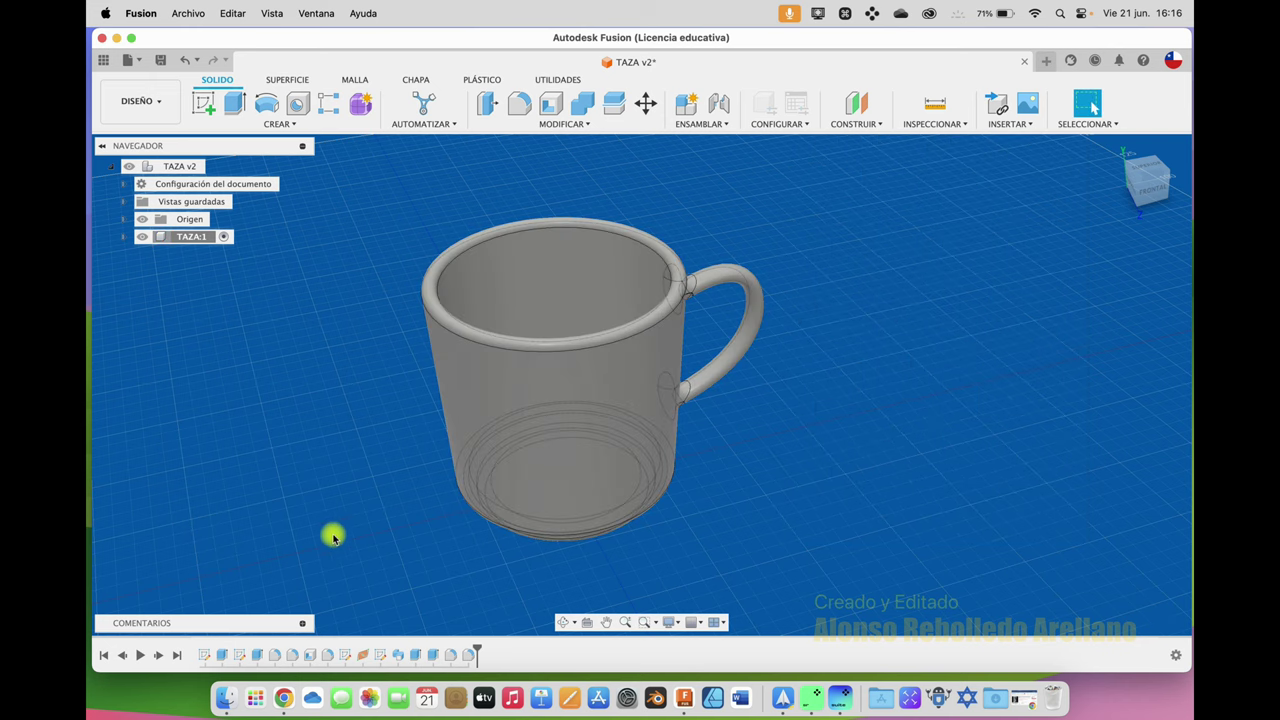
left_click(280, 685)
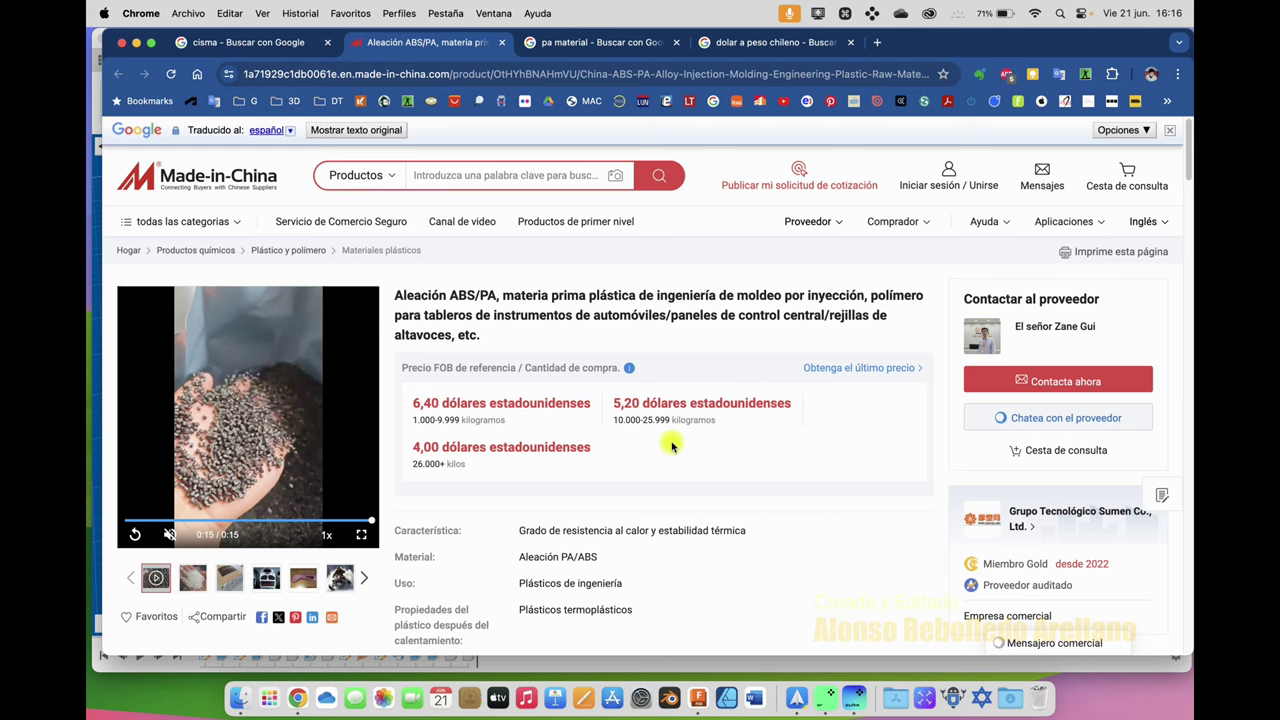
Review the ABS/PA listing's FOB price tiers of 6.40, 5.20 and 4.00 USD.
scroll(750, 462, "down", 1)
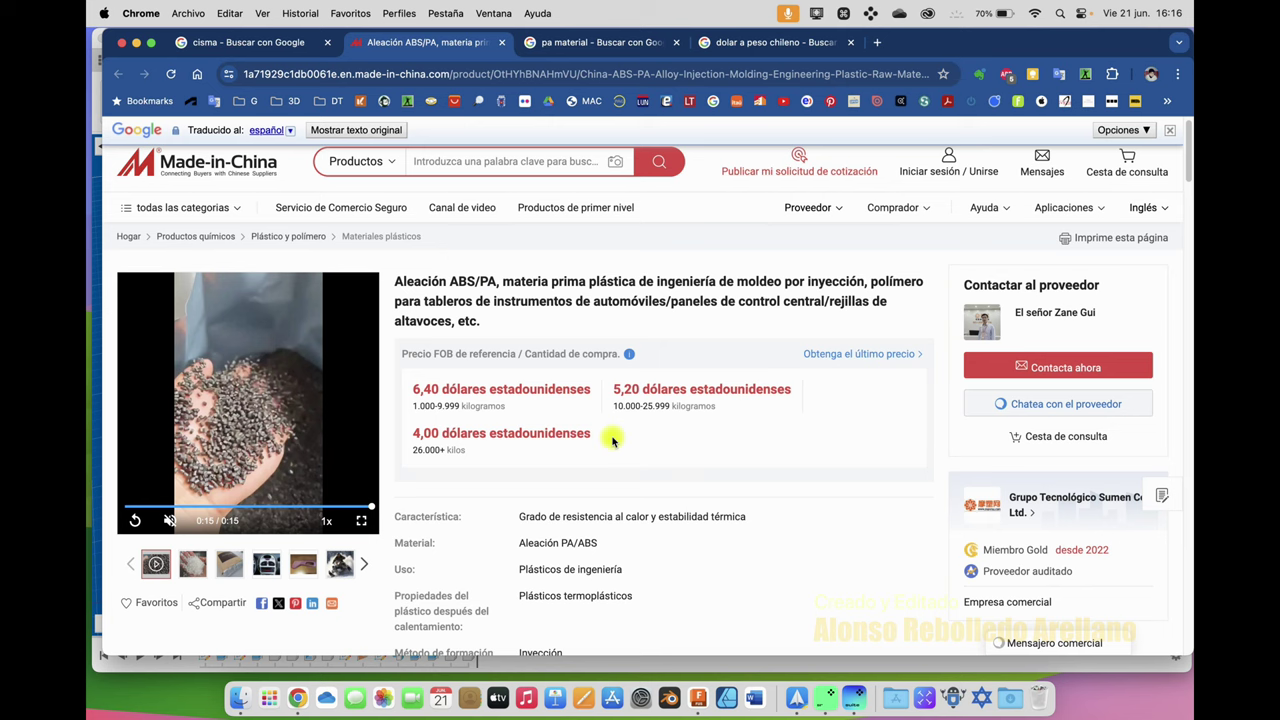
scroll(613, 440, "down", 1)
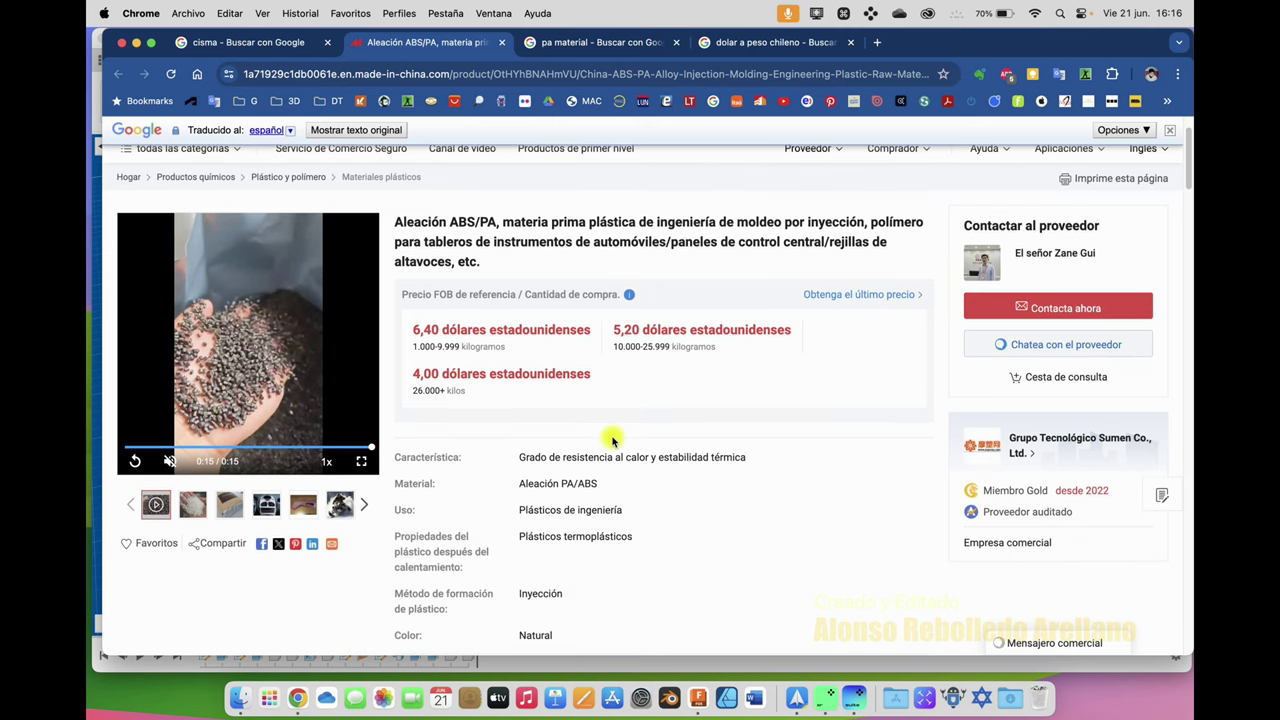
scroll(613, 440, "down", 2)
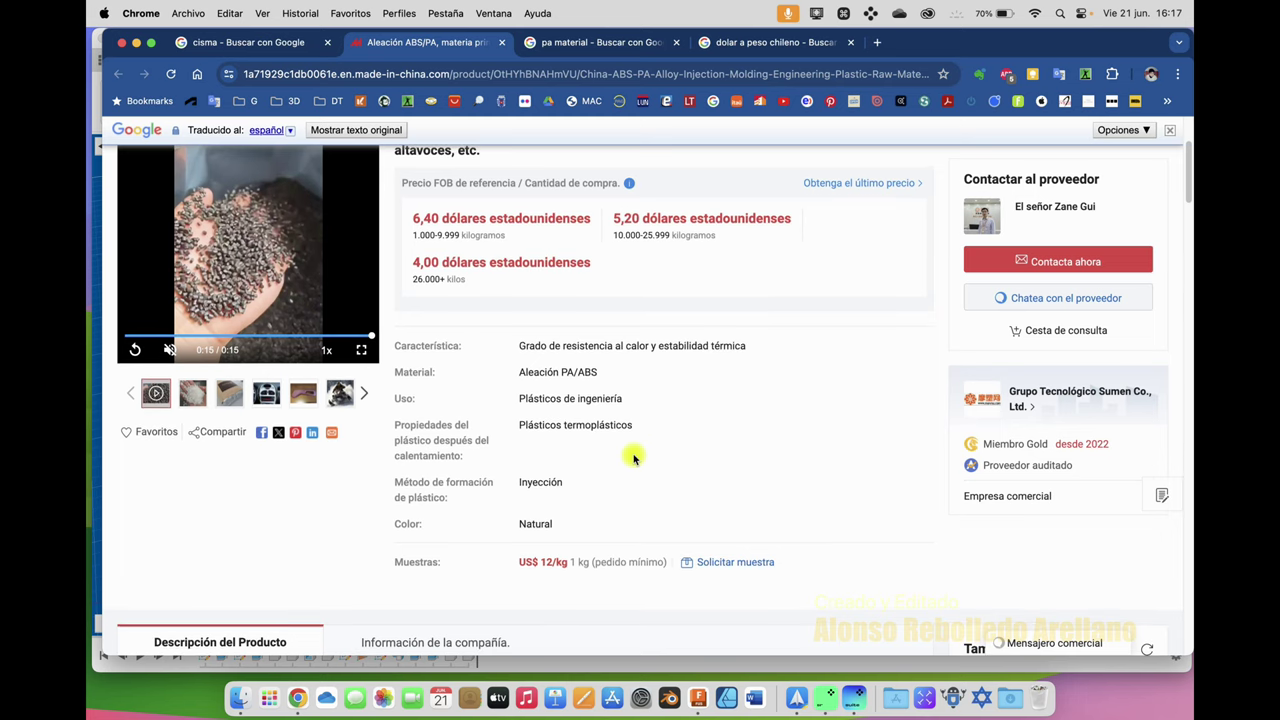
scroll(633, 457, "up", 1)
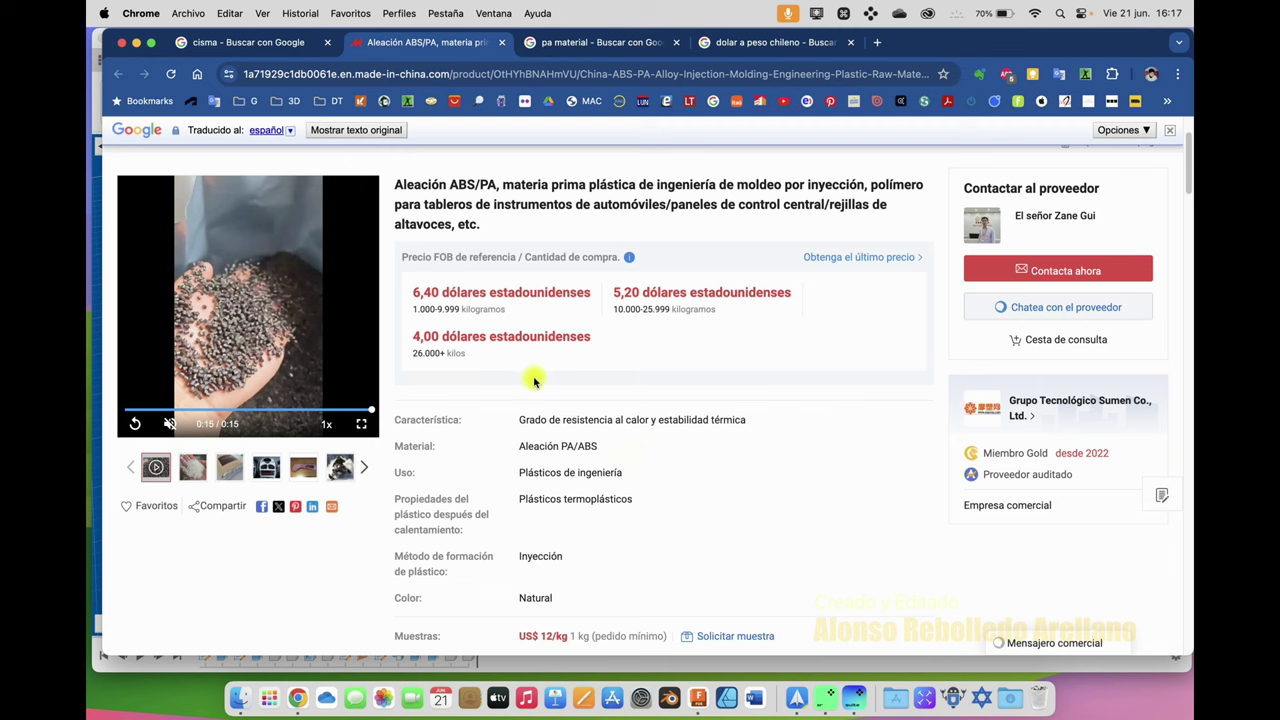
scroll(531, 380, "up", 1)
scroll(531, 380, "up", 1)
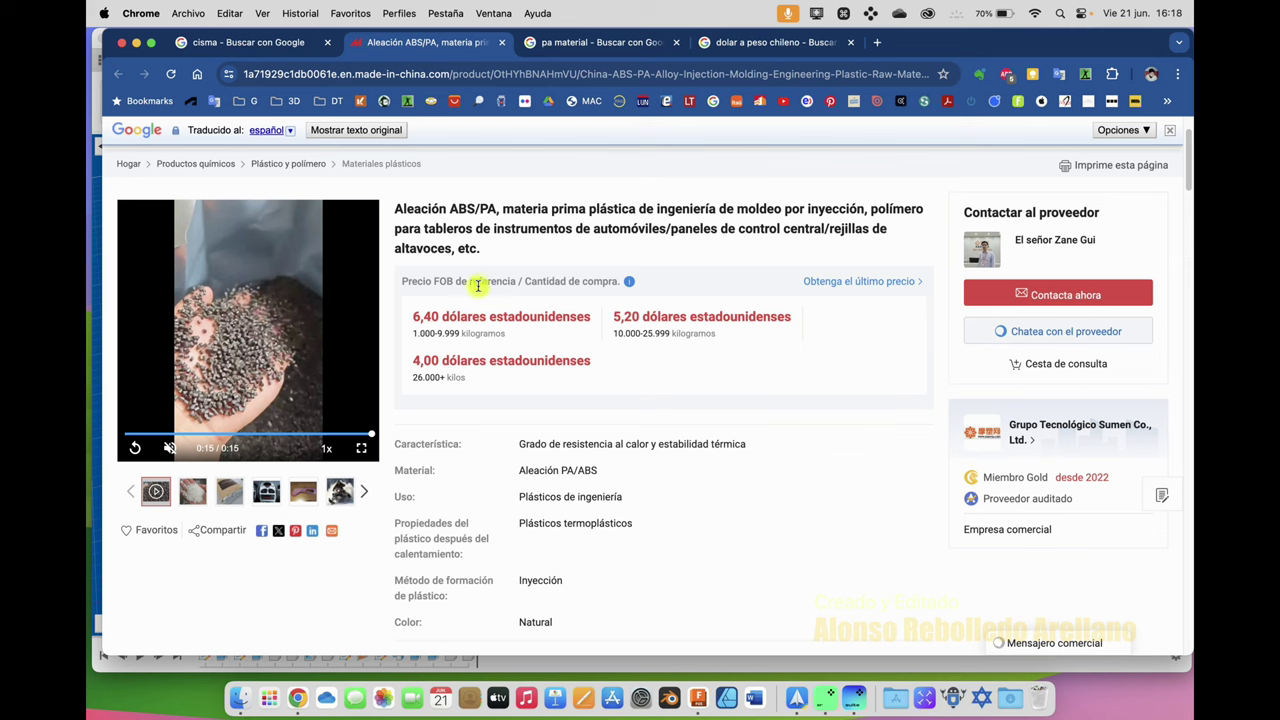
left_click(762, 48)
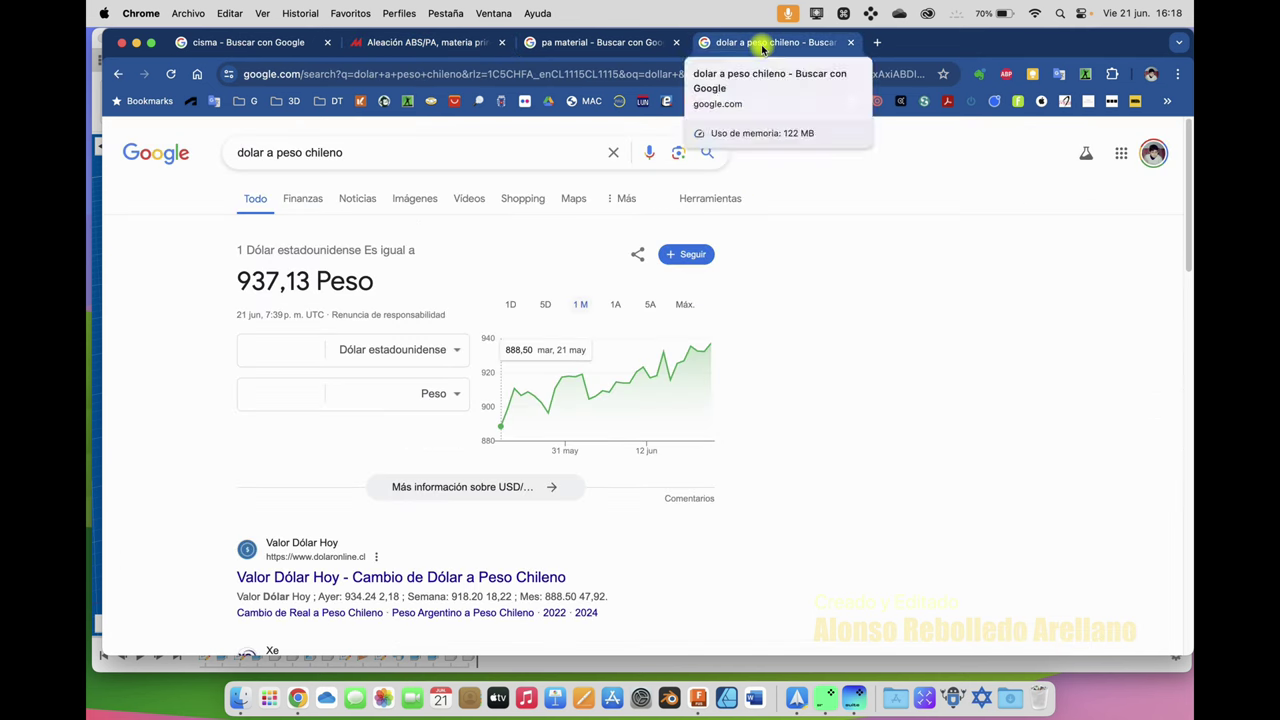
Convert 6.4 US dollars to Chilean pesos, giving 5997.63 CLP.
left_click(289, 343)
type("6")
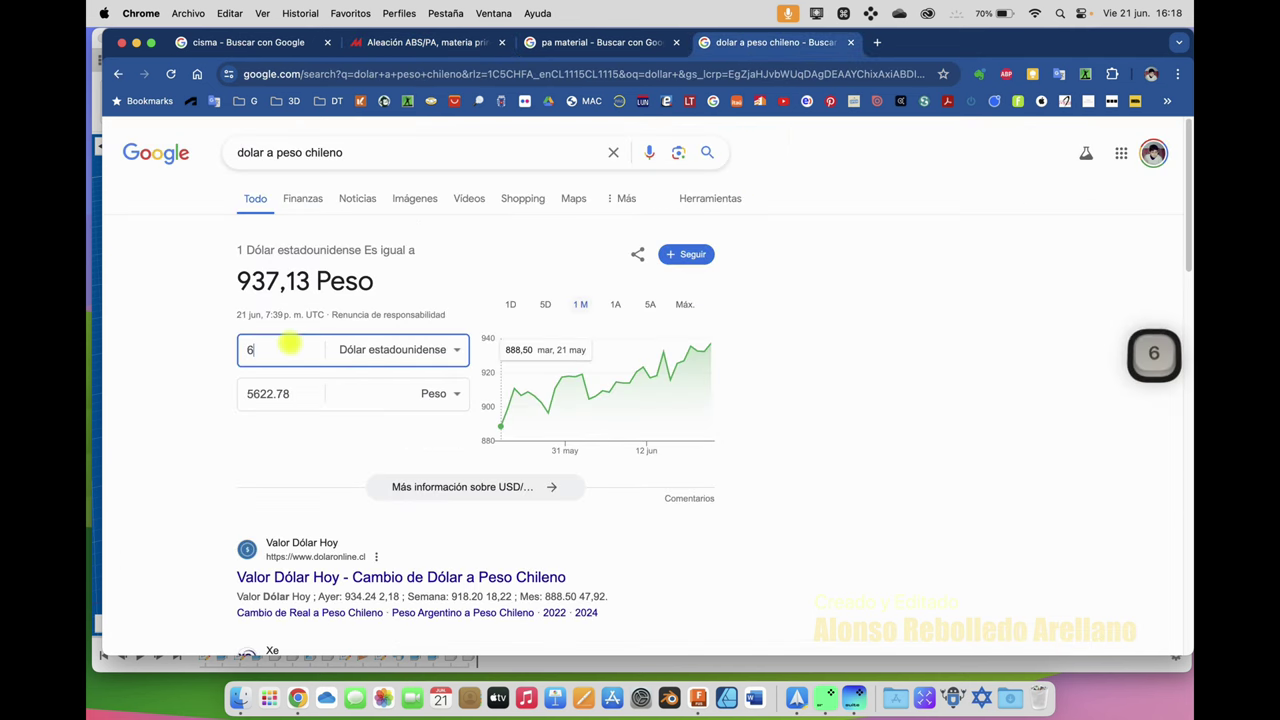
type("4")
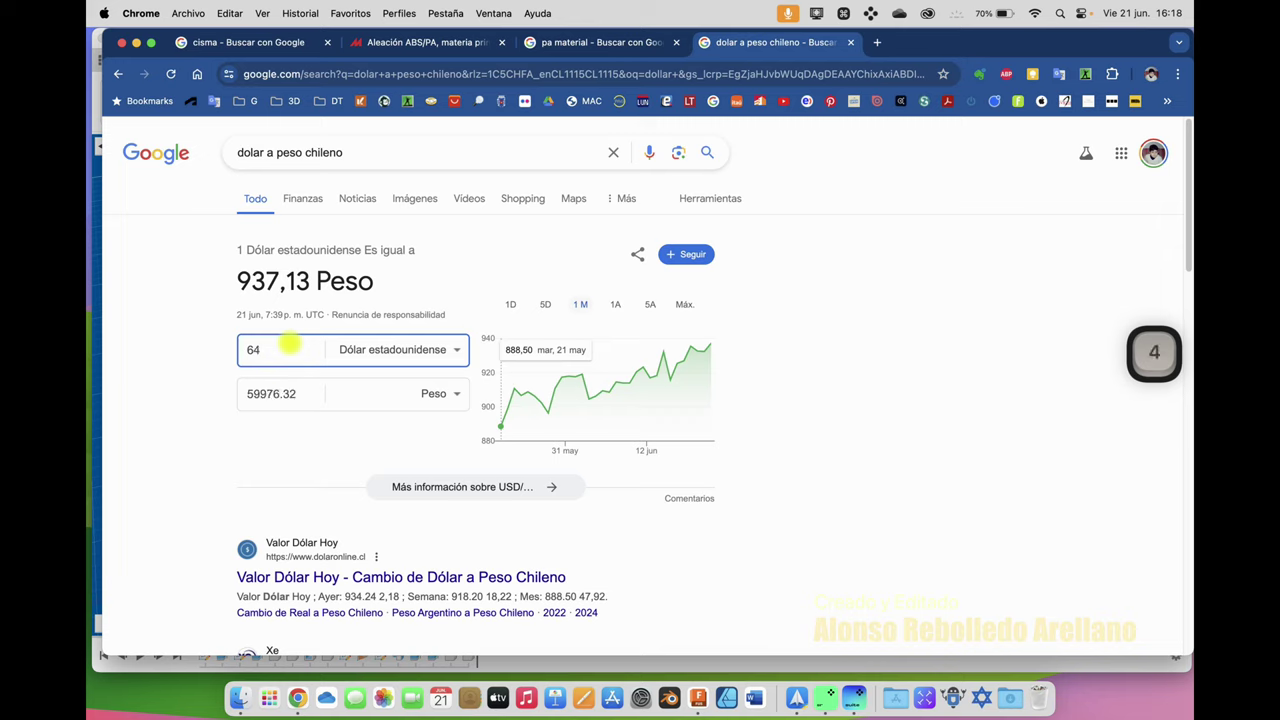
key("BackSpace")
type(".4")
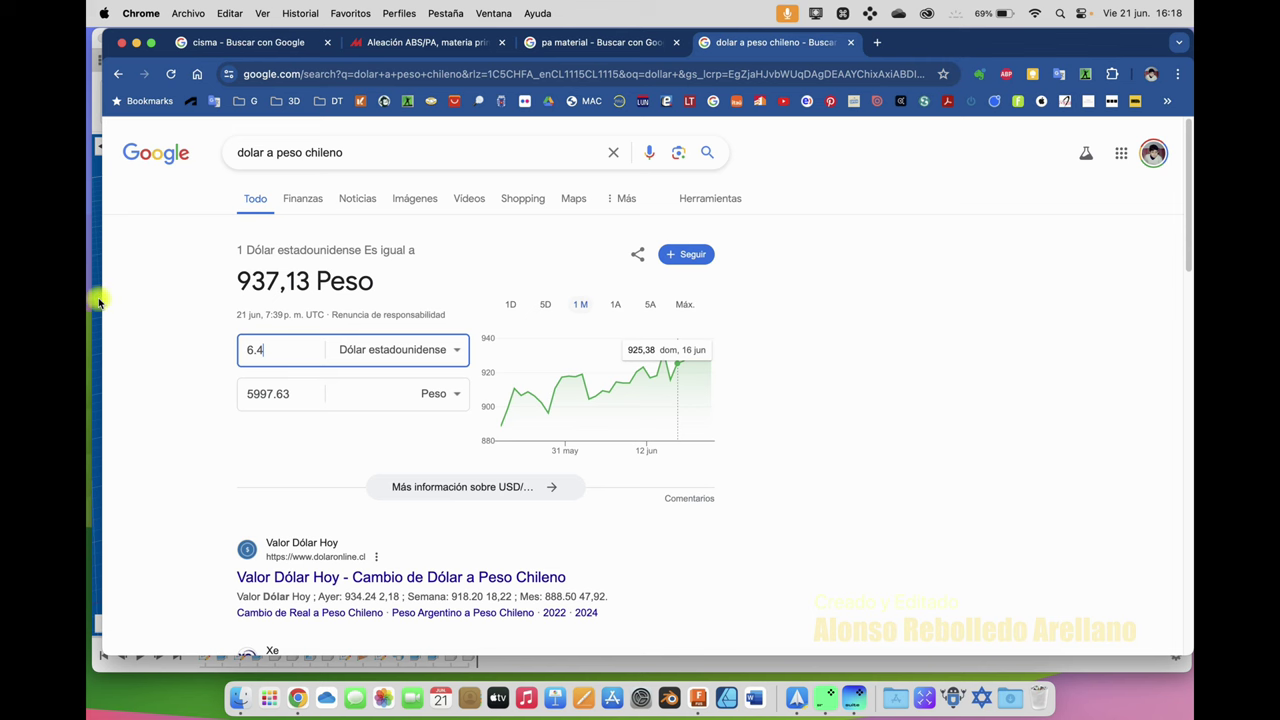
Return to the product listing, then bring back Fusion and the TAZA:1 actions menu.
left_click(435, 42)
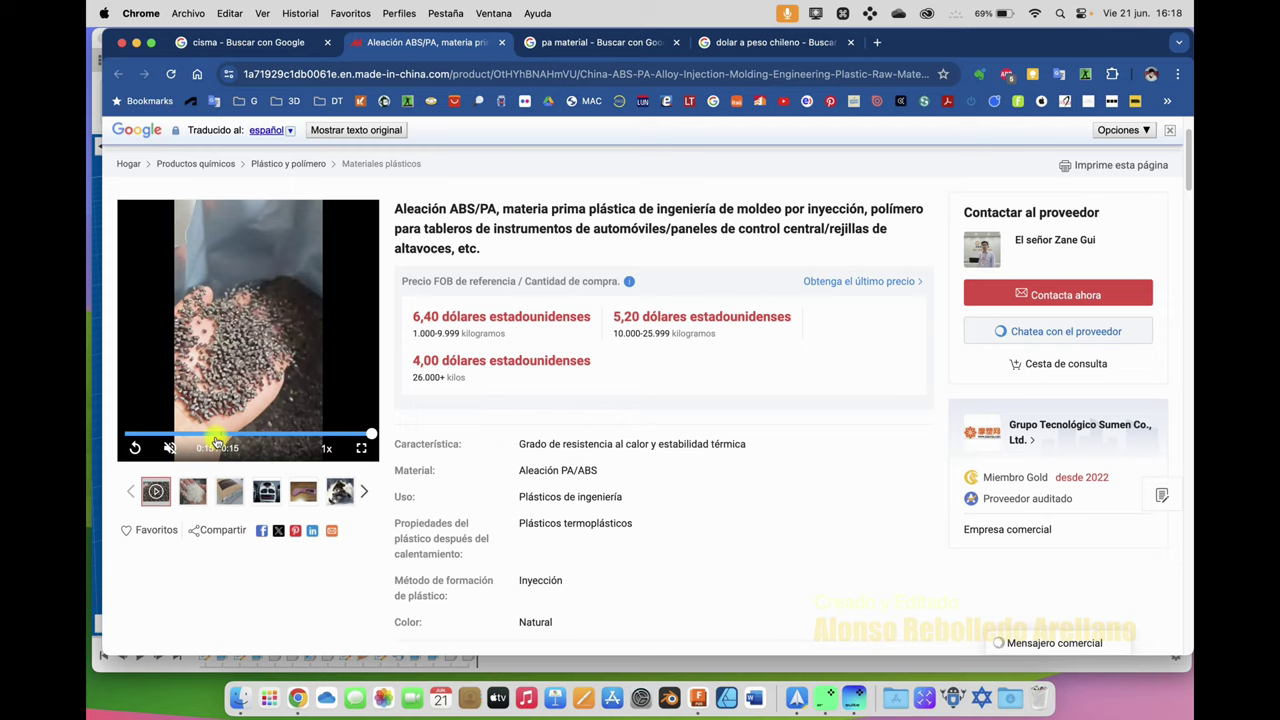
left_click(98, 236)
right_click(190, 237)
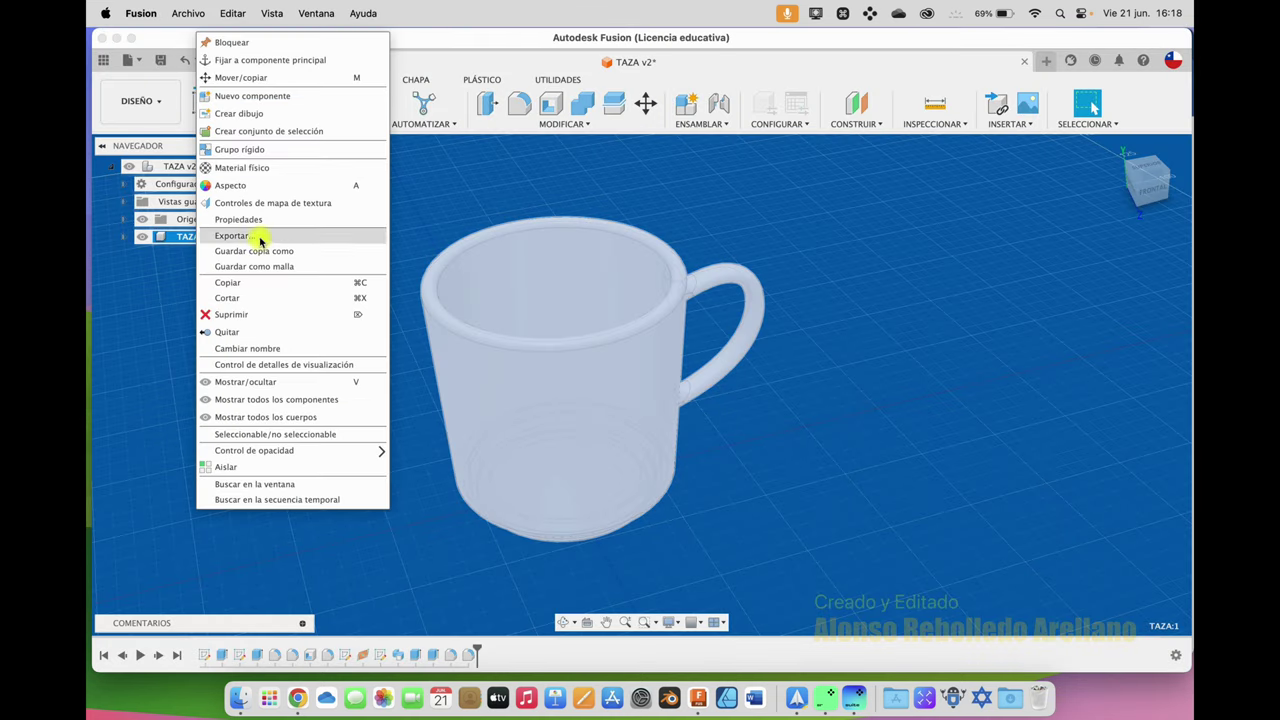
left_click(270, 220)
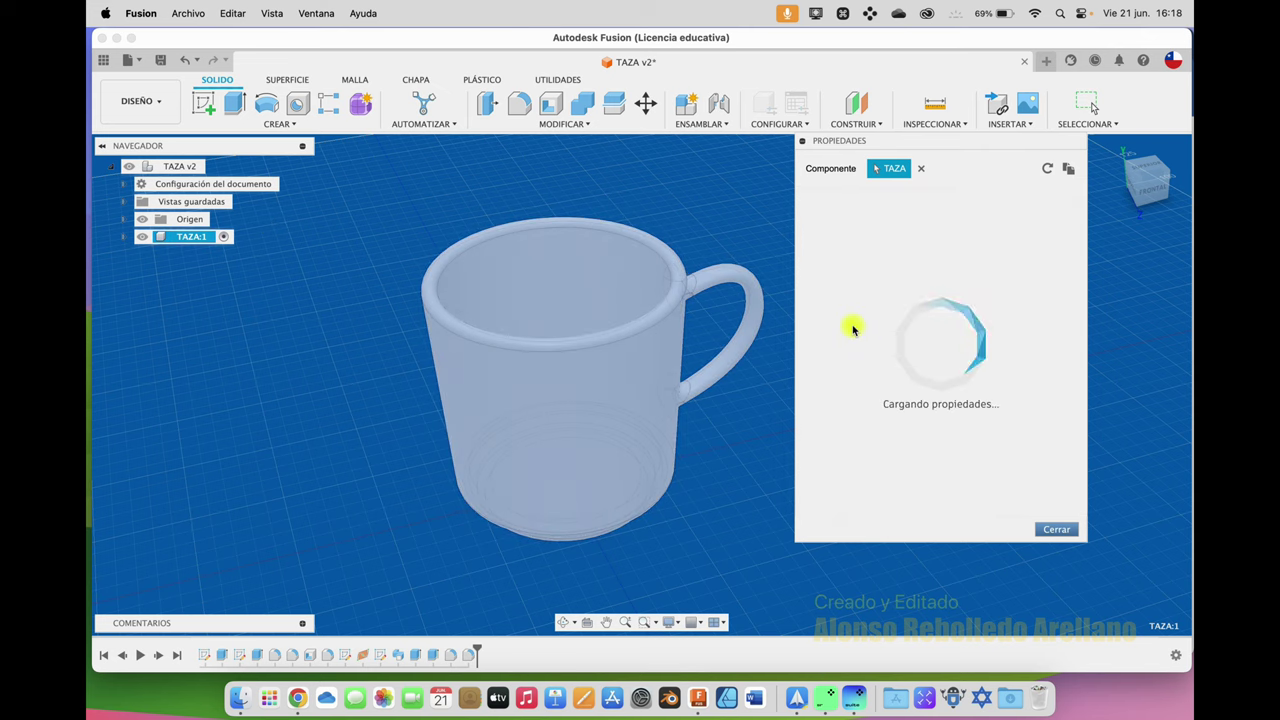
scroll(928, 370, "down", 1)
scroll(920, 377, "down", 4)
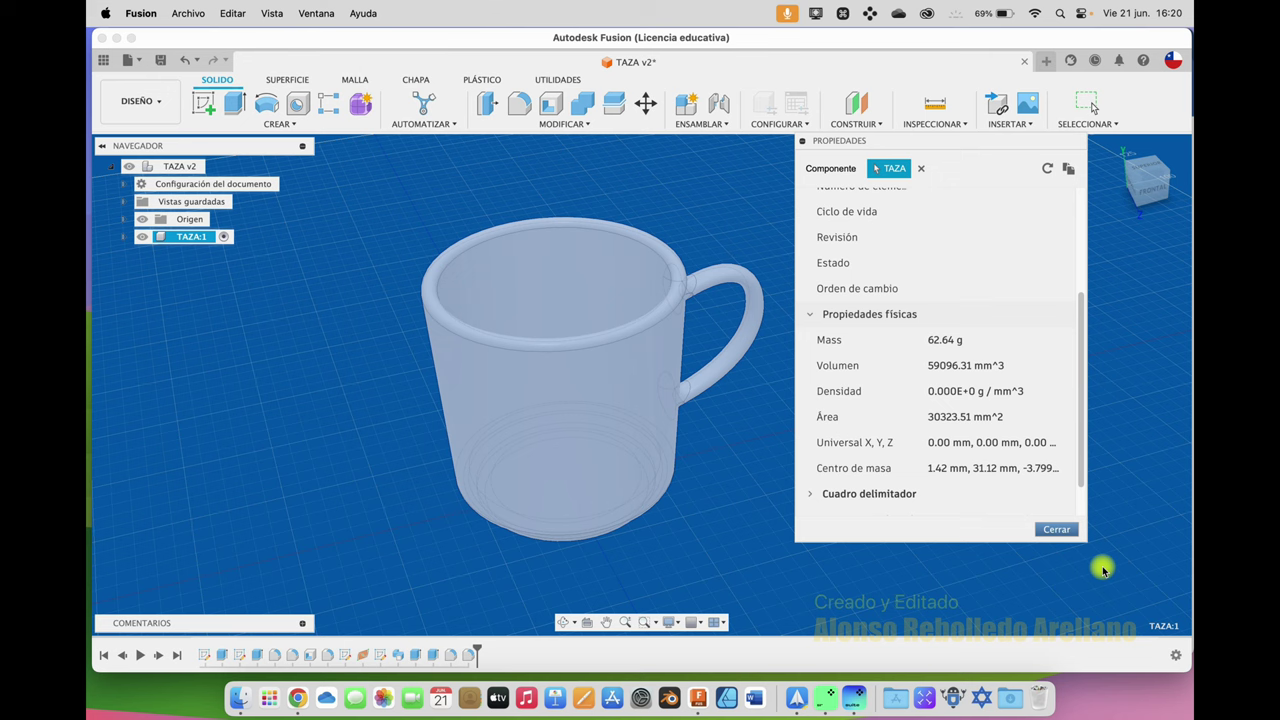
left_click(1062, 528)
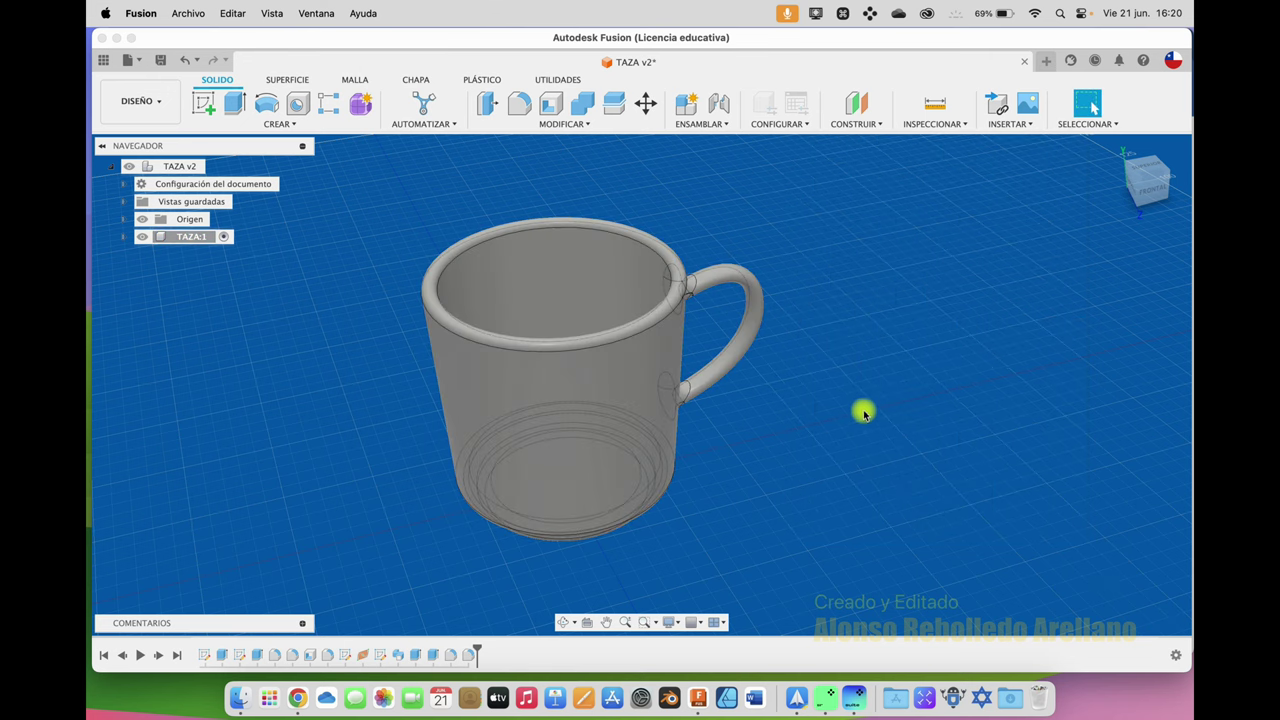
Orbit around the grey ABS mug to view it from a lower, side-on angle.
middle_click_drag(863, 409, 838, 380, "shift")
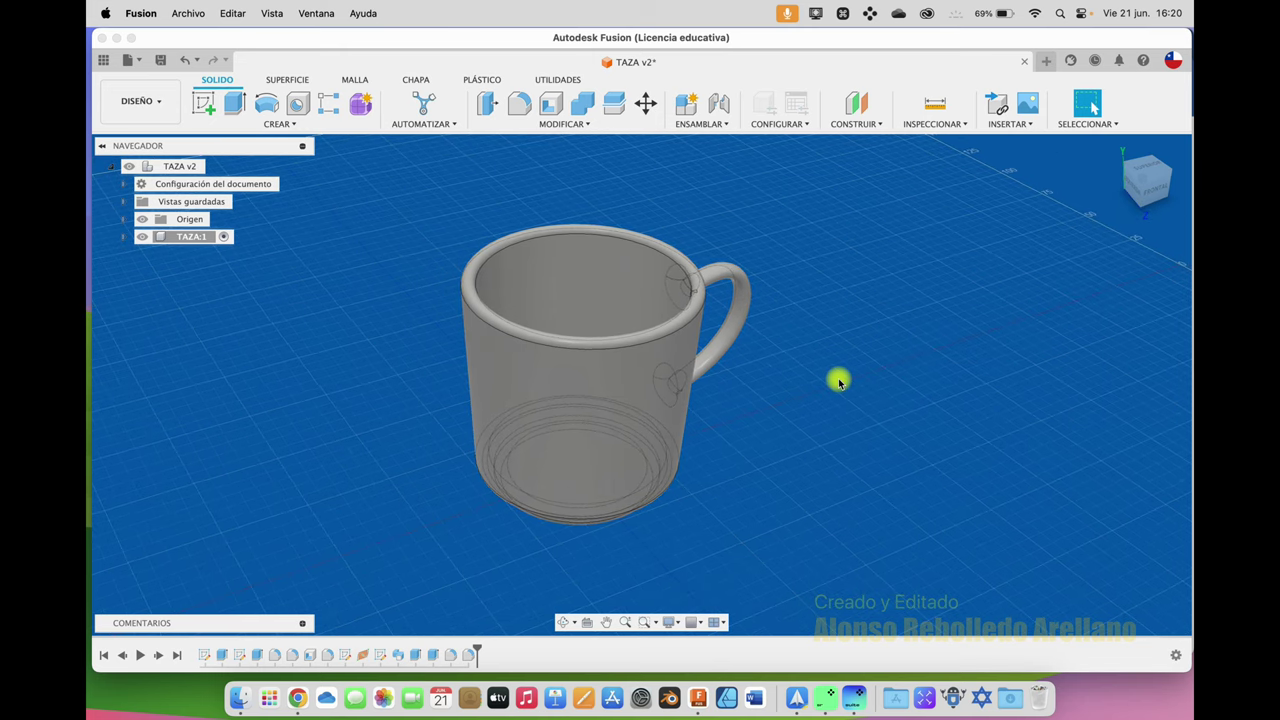
middle_click_drag(838, 378, 577, 376, "shift")
middle_click_drag(346, 251, 343, 250, "shift")
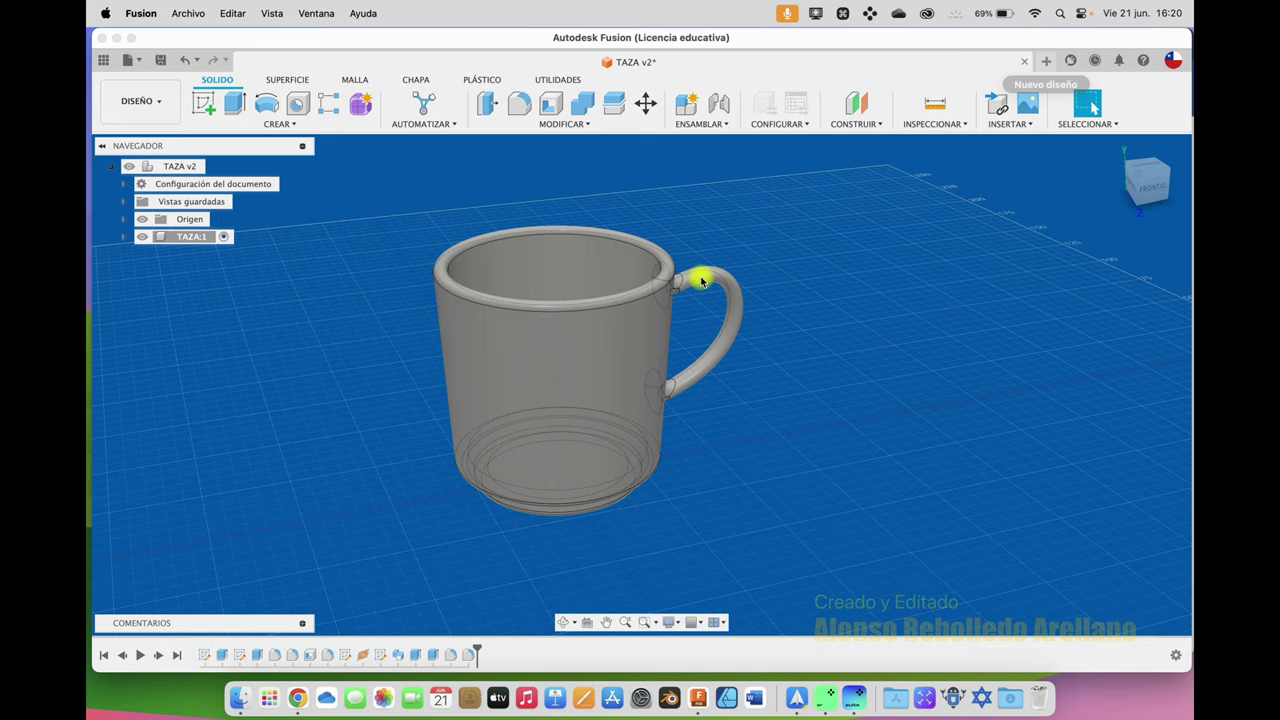